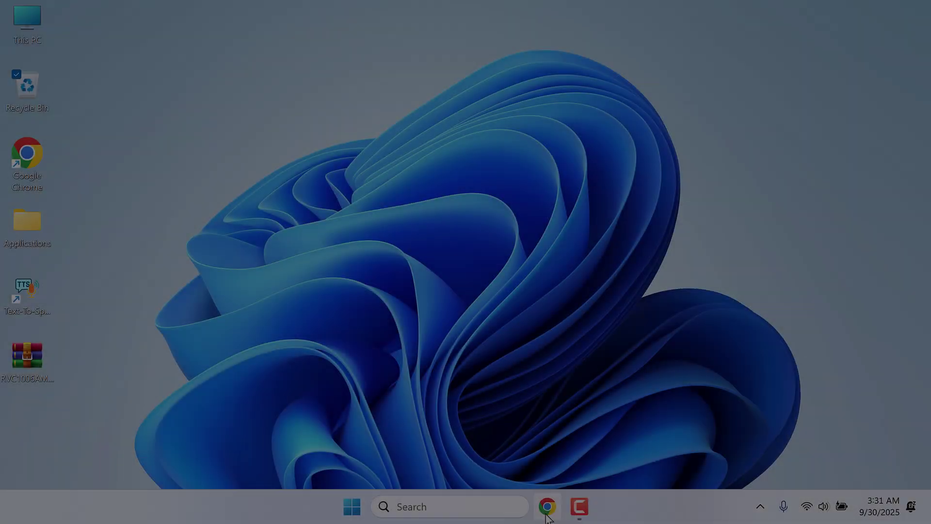
# - In Chrome, open the RVC GitHub releases list showing release 2.2.231006's Nvidia and AMD/Intel package links
pyautogui.click(547, 510)
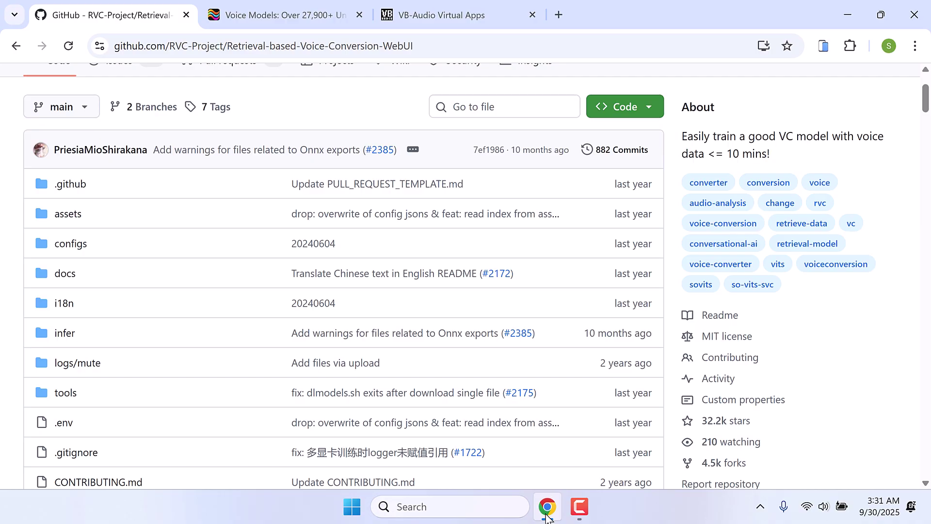
pyautogui.scroll(3, 202, 267)
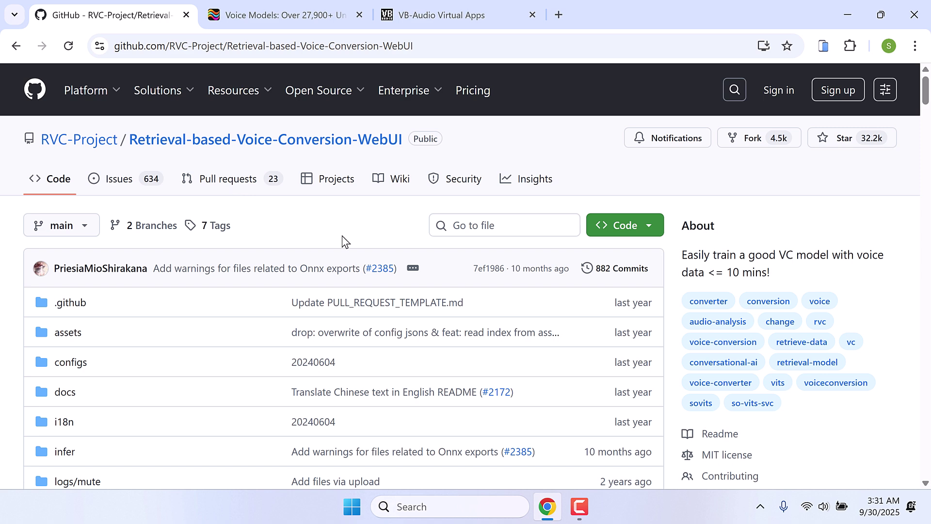
pyautogui.scroll(-7, 342, 240)
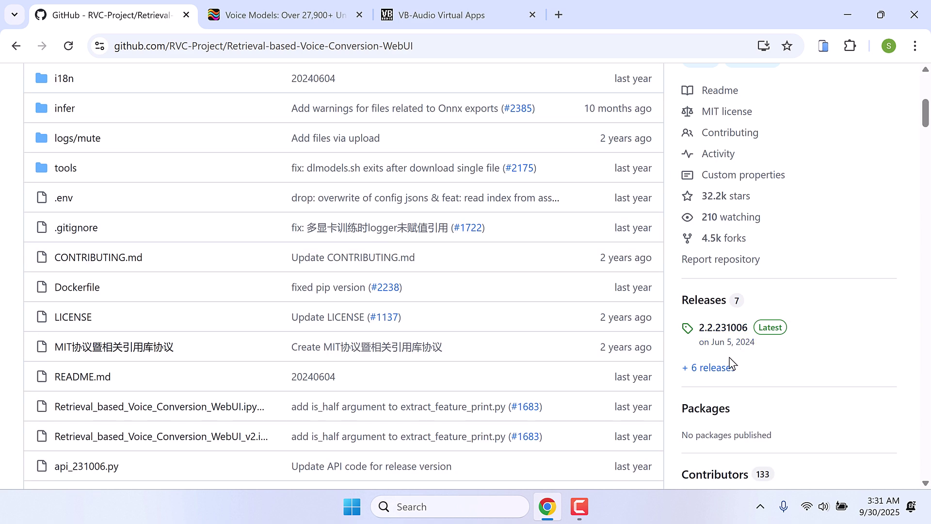
pyautogui.click(717, 368)
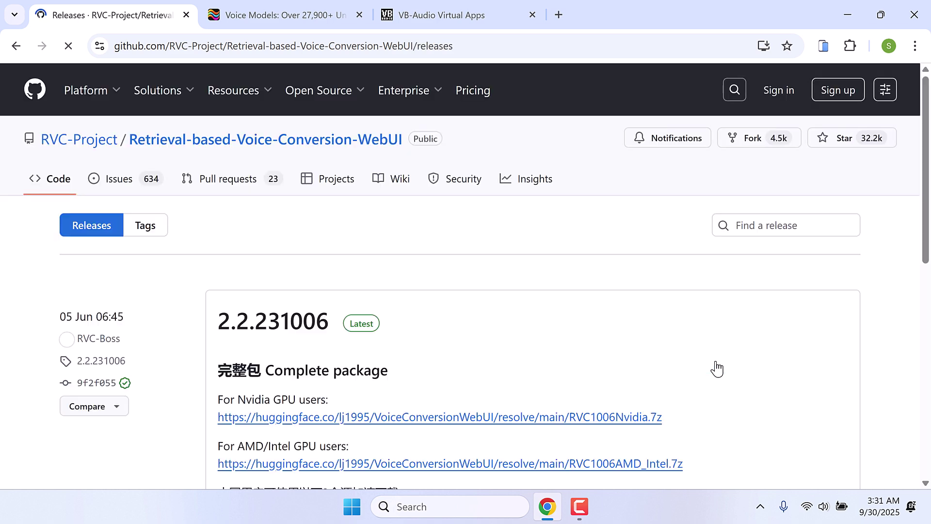
pyautogui.scroll(-2, 717, 369)
pyautogui.scroll(-2, 717, 369)
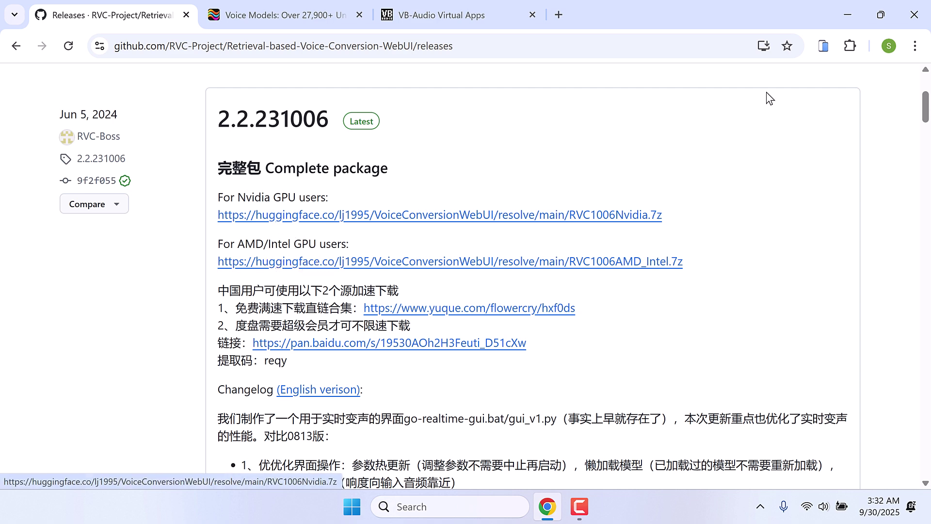
# - Minimize Chrome and check that the RVC1006AMD_Intel archive is 3.80 GB in its Properties
pyautogui.click(846, 15)
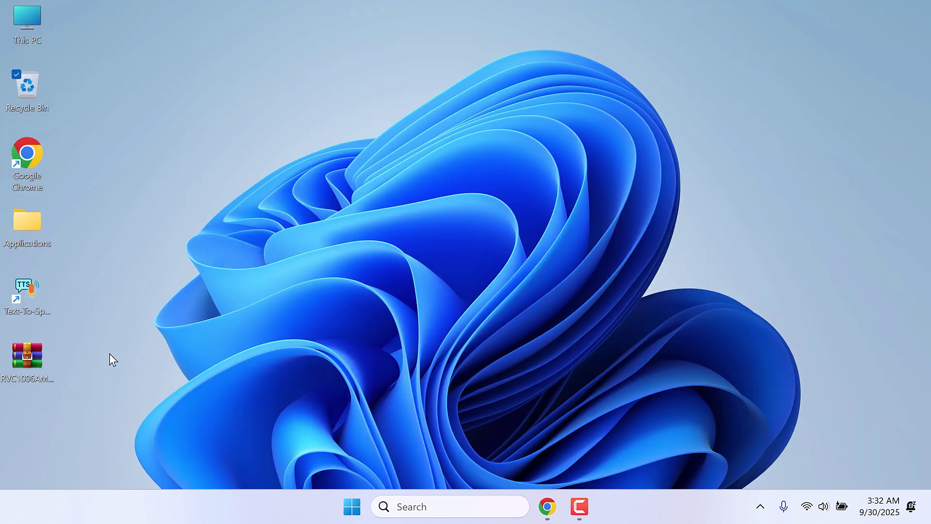
pyautogui.rightClick(31, 368)
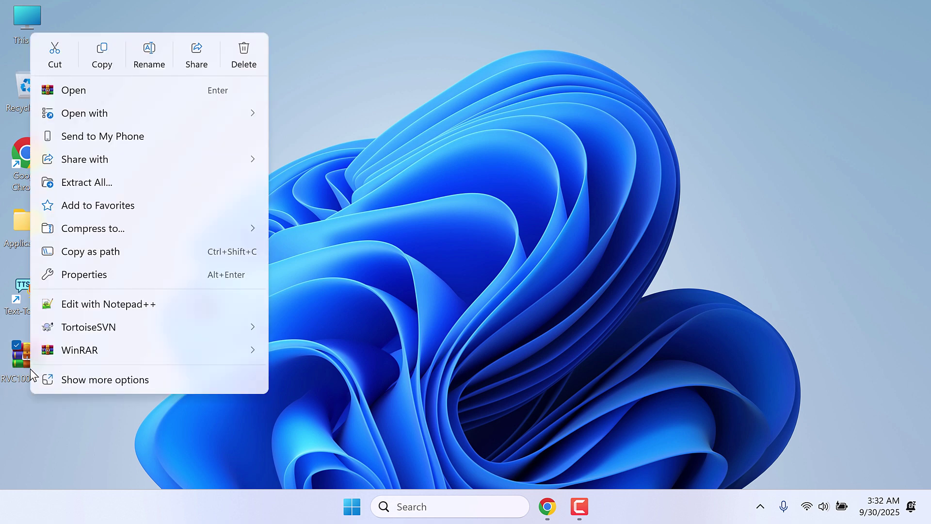
pyautogui.click(80, 274)
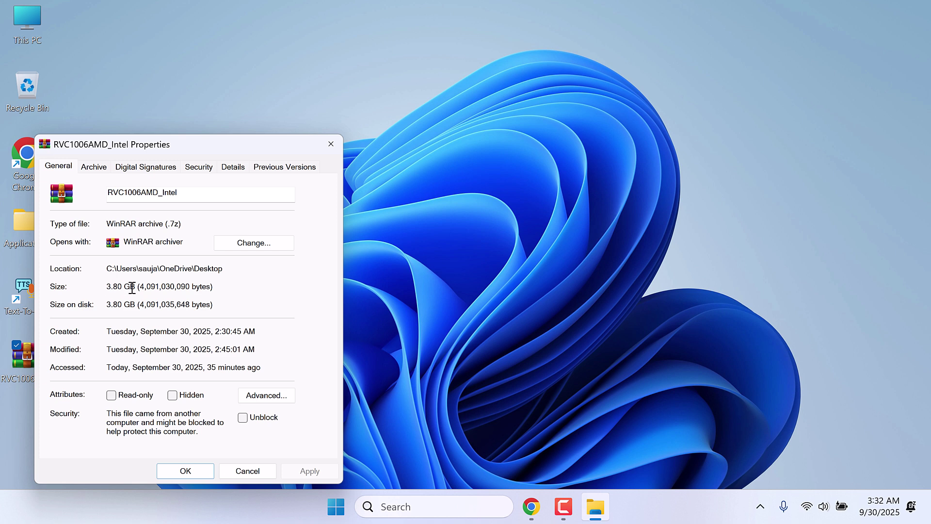
pyautogui.click(184, 471)
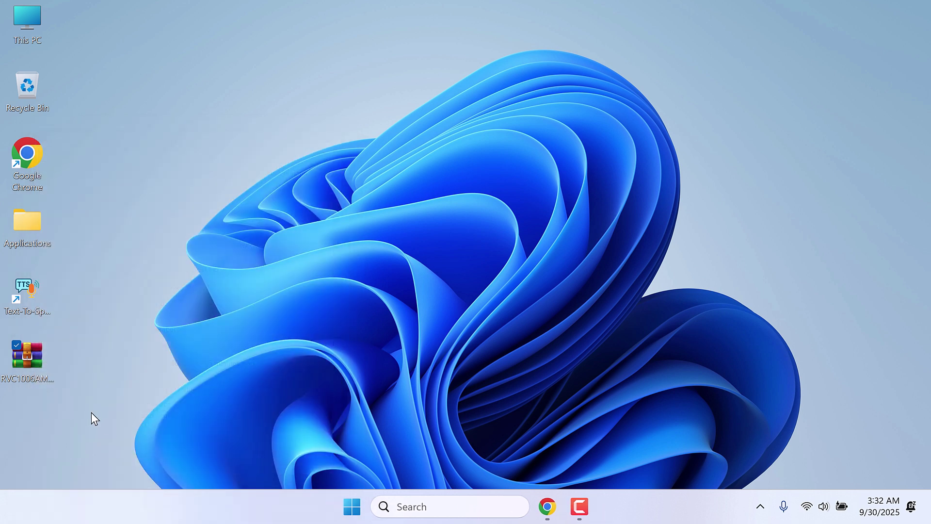
# - Extract the RVC1006AMD_Intel archive onto the desktop with WinRAR's Extract Here
pyautogui.rightClick(24, 357)
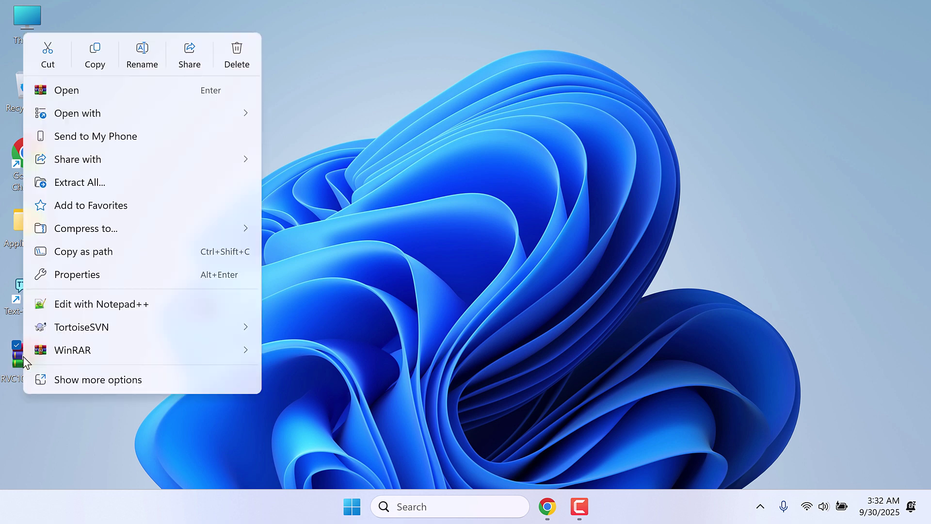
pyautogui.moveTo(107, 359)
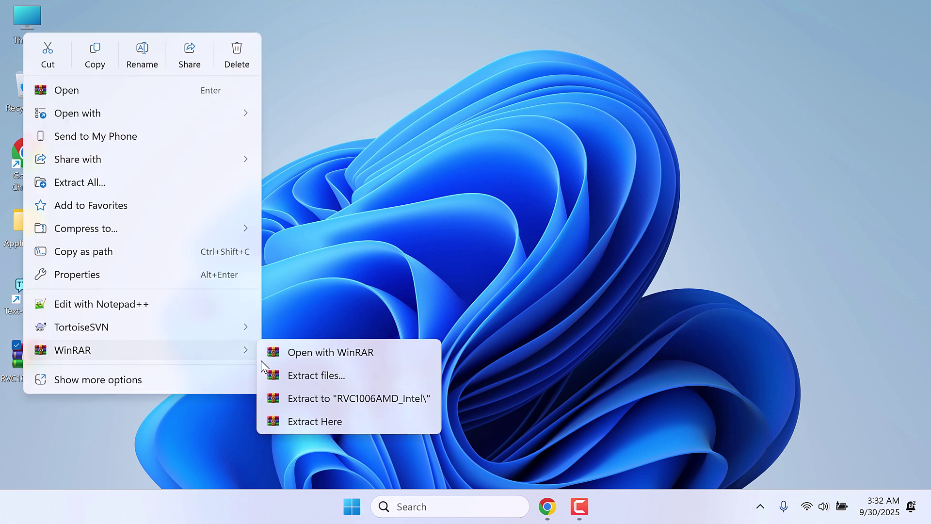
pyautogui.click(339, 421)
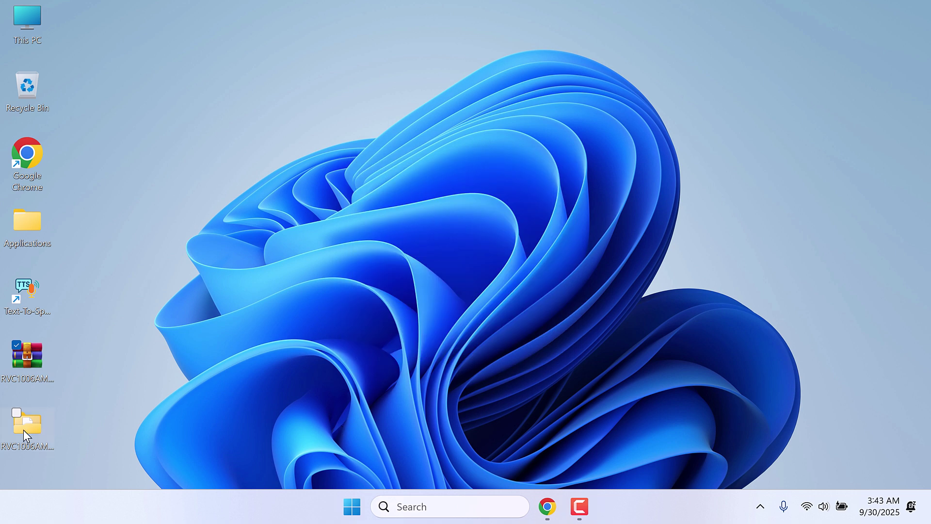
# - Open the RVC1006AMD_Intel1 folder and run go-realtime-gui-dml.bat to launch the RVC GUI
pyautogui.moveTo(164, 290); pyautogui.dragTo(212, 146)
pyautogui.doubleClick(189, 167)
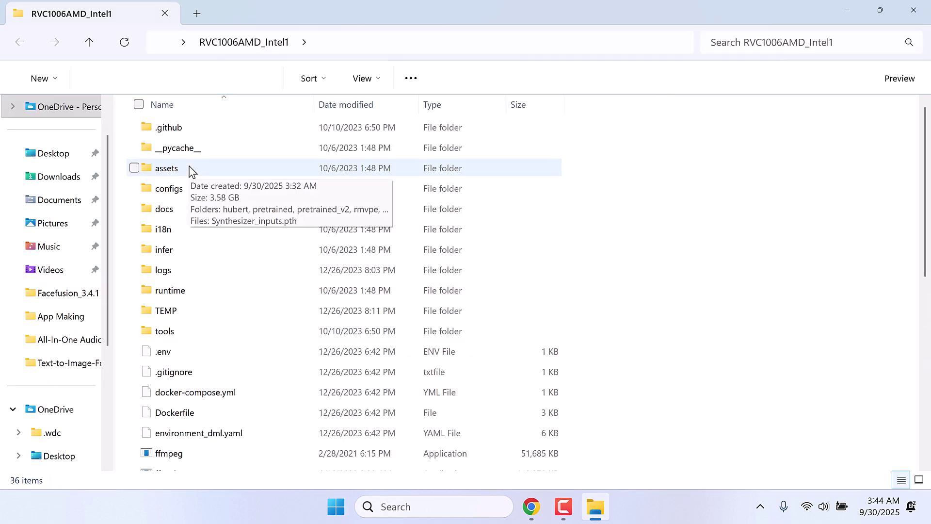
pyautogui.scroll(-3, 241, 211)
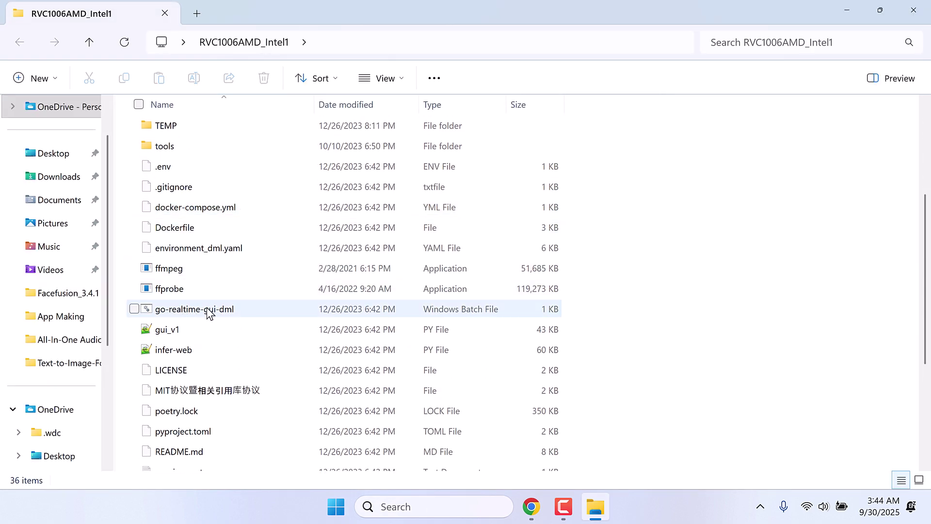
pyautogui.doubleClick(196, 309)
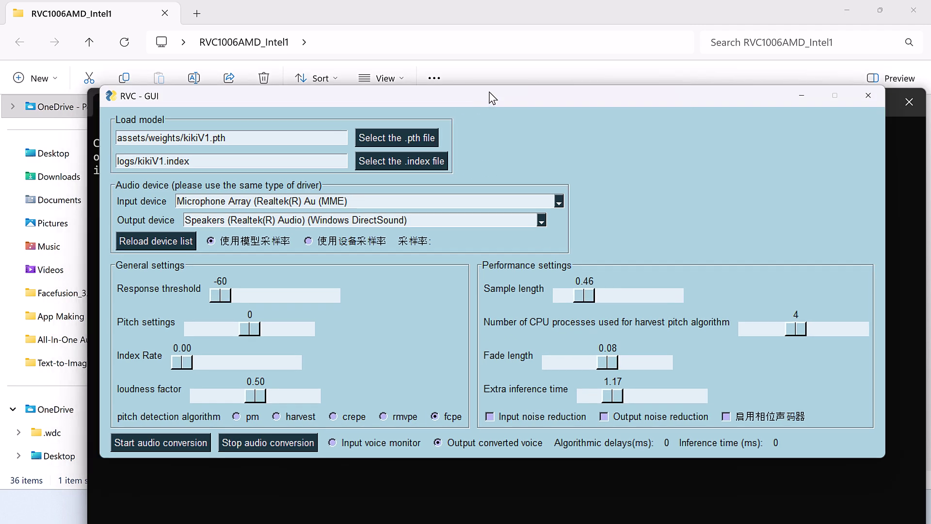
# - Close the File Explorer window behind the RVC GUI
pyautogui.click(913, 10)
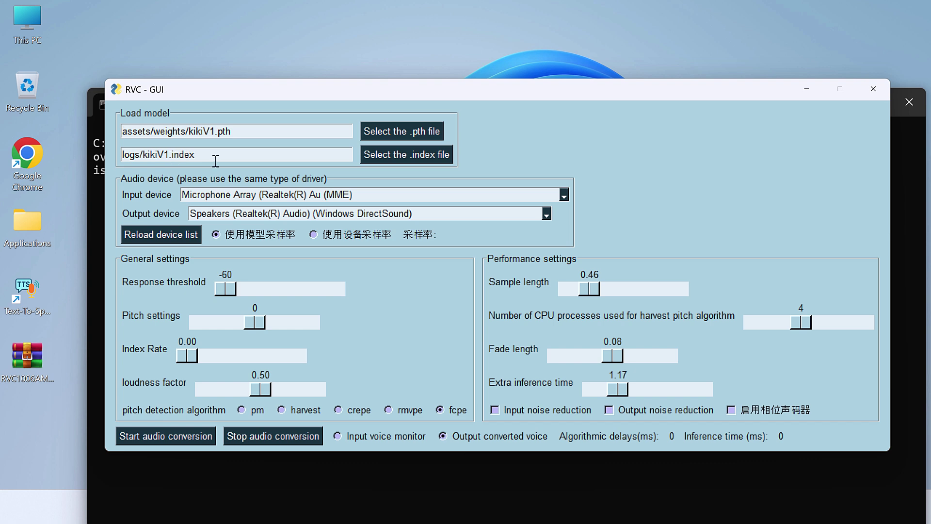
# - Bring Chrome back and switch to the voice-models.com model list
pyautogui.moveTo(38, 505)
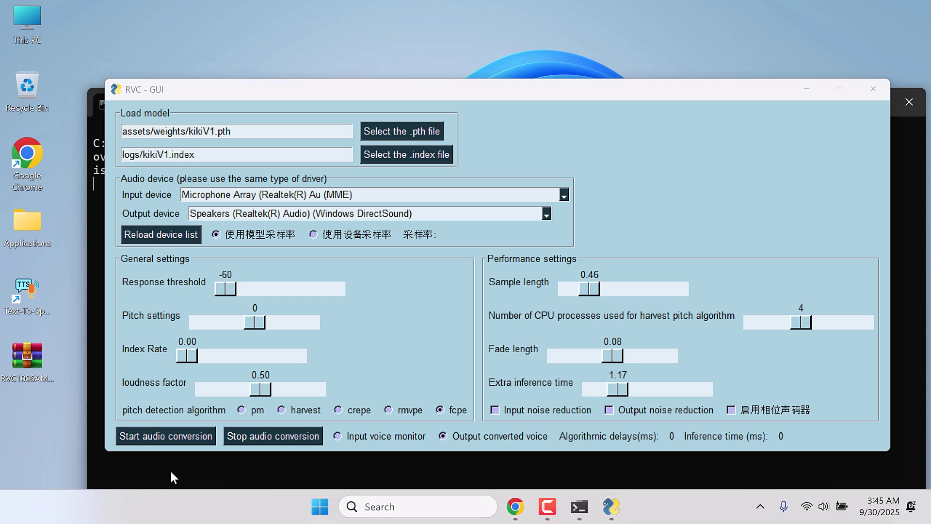
pyautogui.click(510, 500)
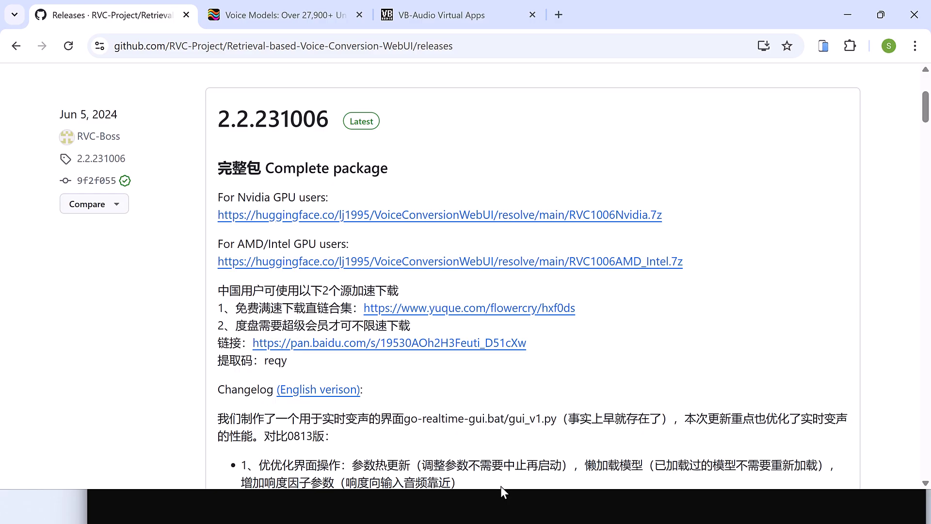
pyautogui.click(262, 19)
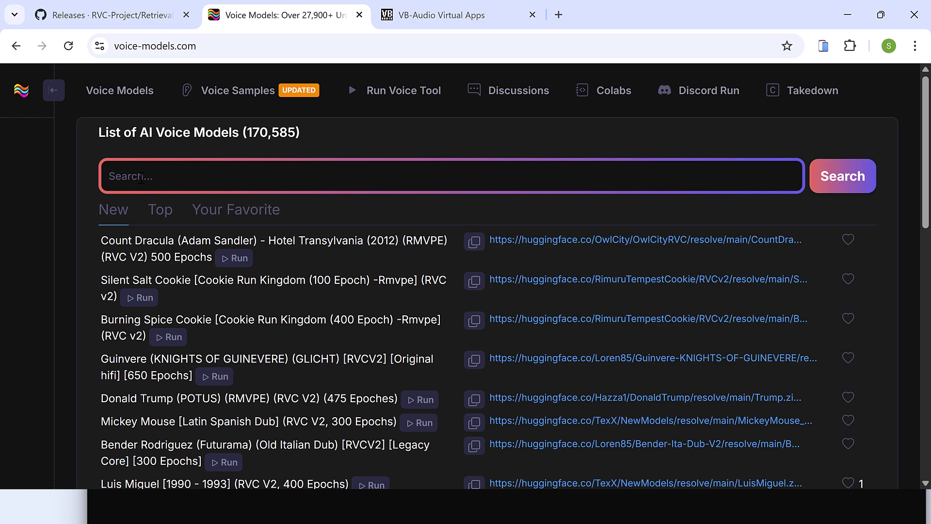
pyautogui.scroll(-6, 72, 348)
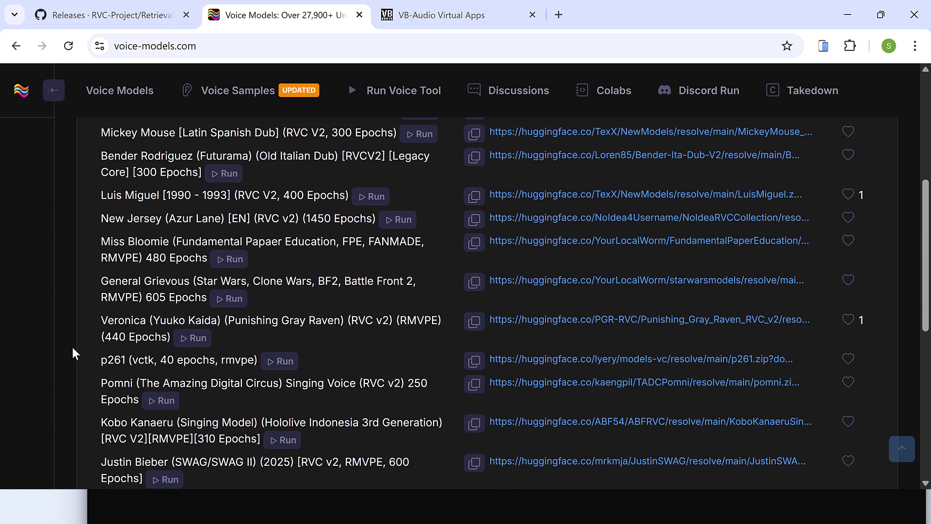
pyautogui.scroll(2, 91, 248)
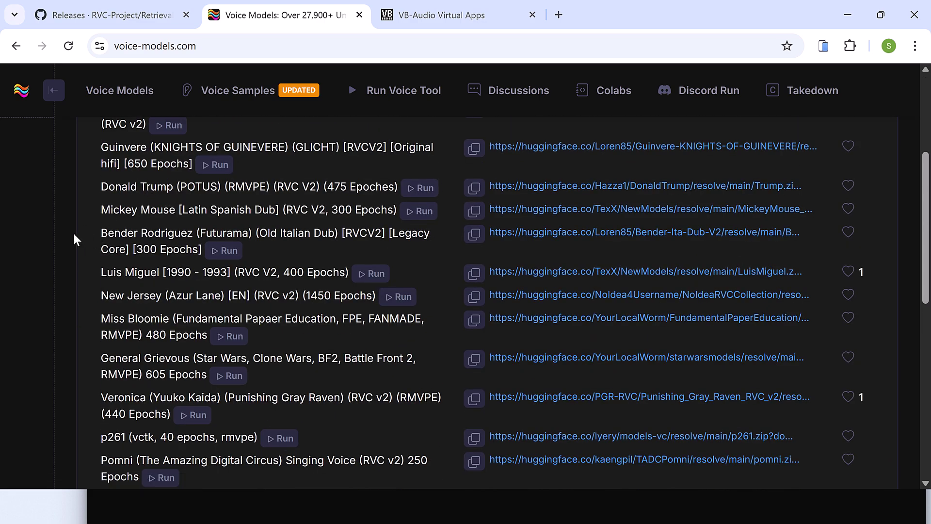
pyautogui.scroll(4, 72, 231)
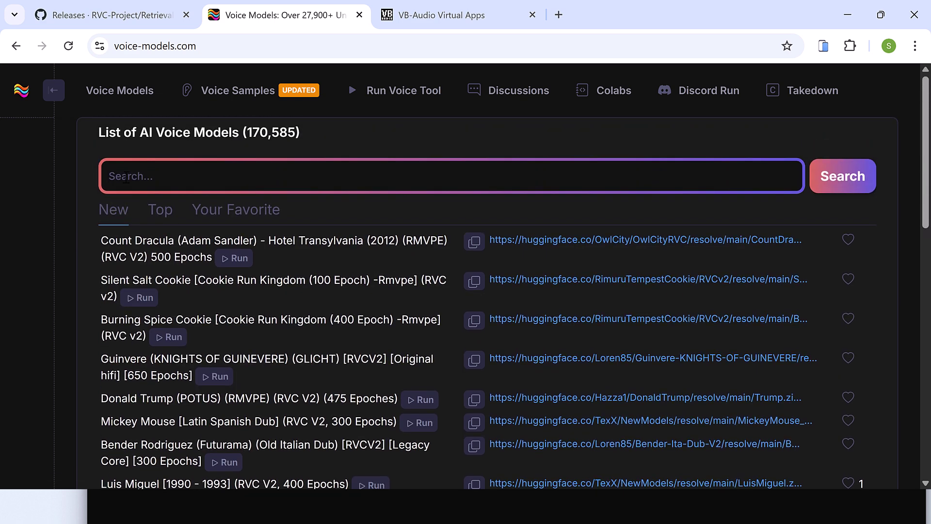
# - Search the models for 'tate', then 'andrew tate', then clear the search box
pyautogui.click(125, 177)
pyautogui.write('tate')
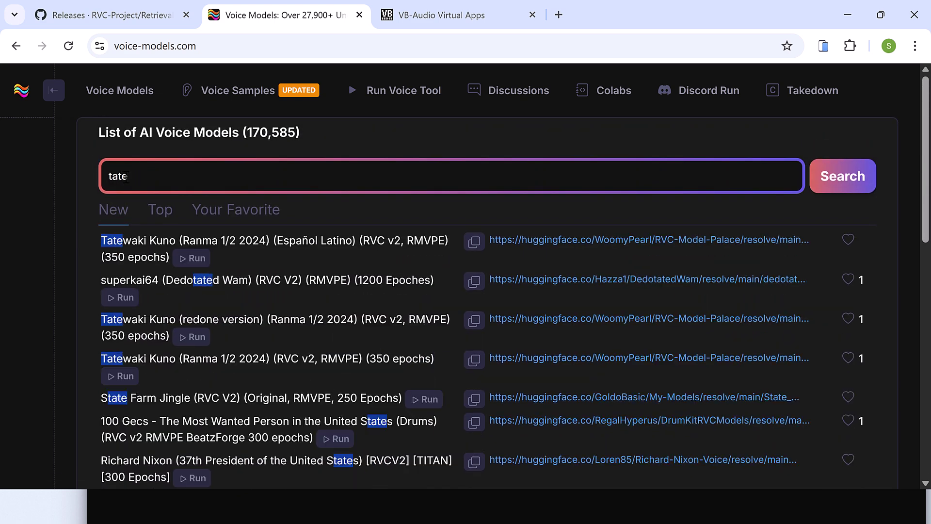
pyautogui.doubleClick(127, 176)
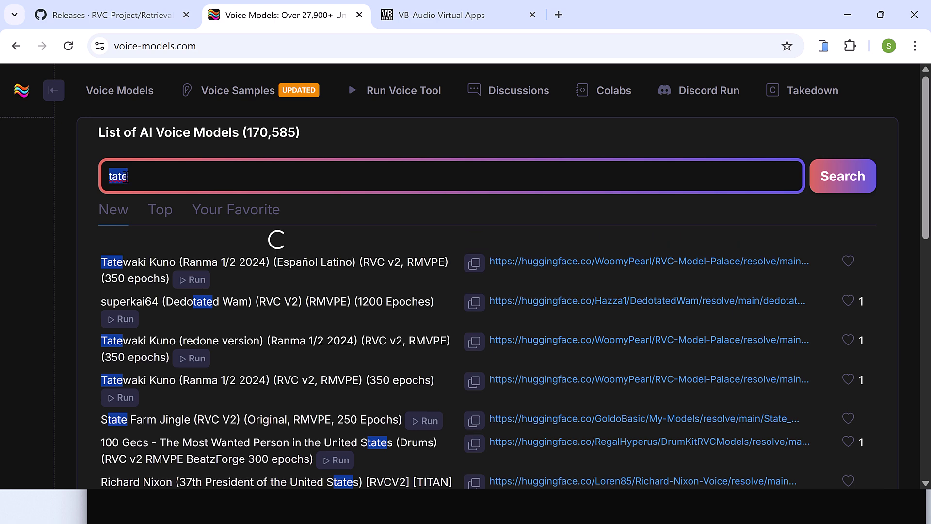
pyautogui.write('andrew')
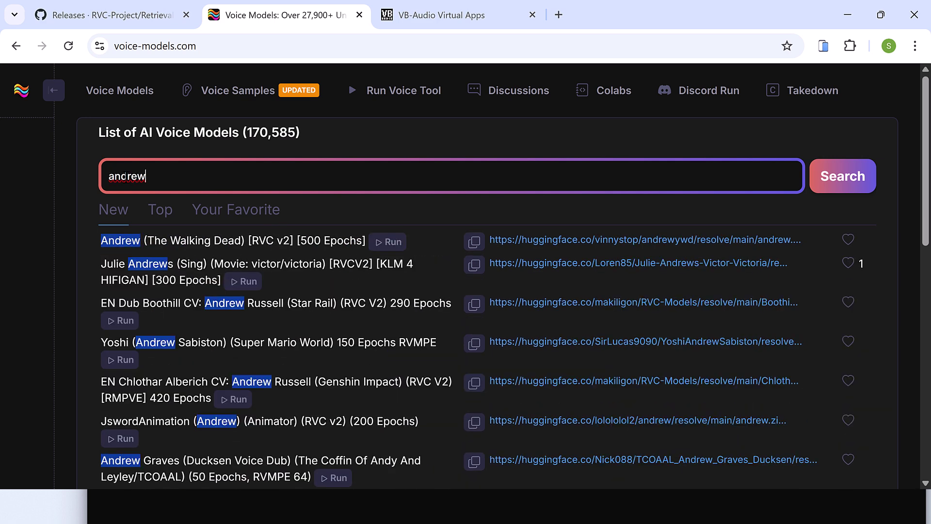
pyautogui.write(' tate')
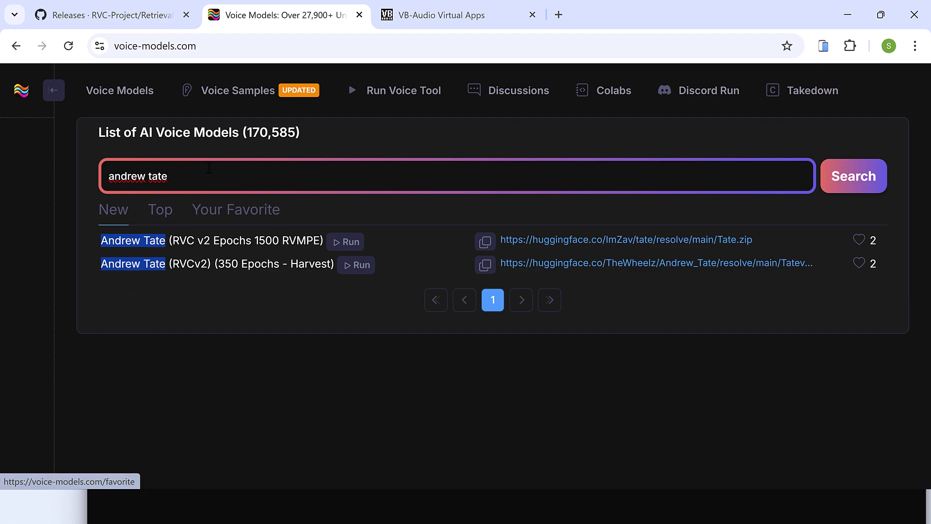
pyautogui.hotkey('ctrl', 'a')
pyautogui.press('BackSpace')
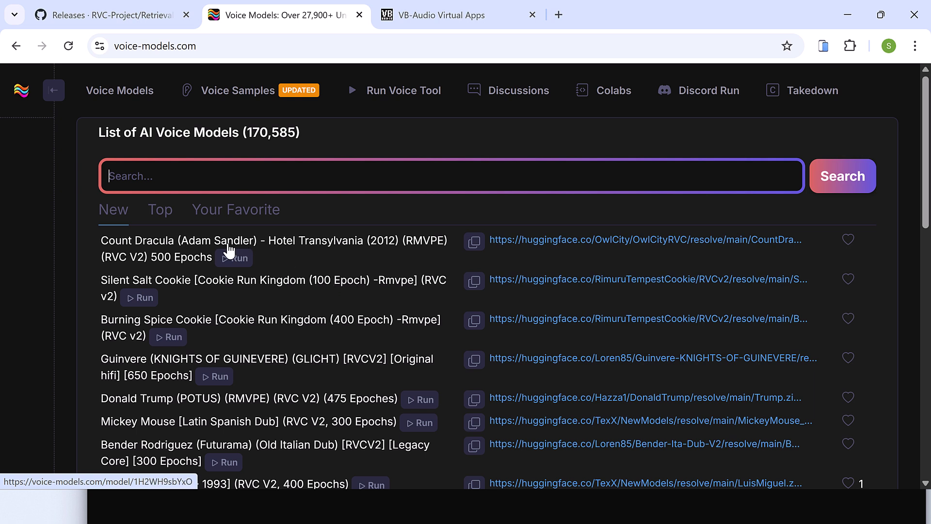
# - Download CountDraculaHT.rar from the Count Dracula link and view it in the full download history
pyautogui.click(550, 245)
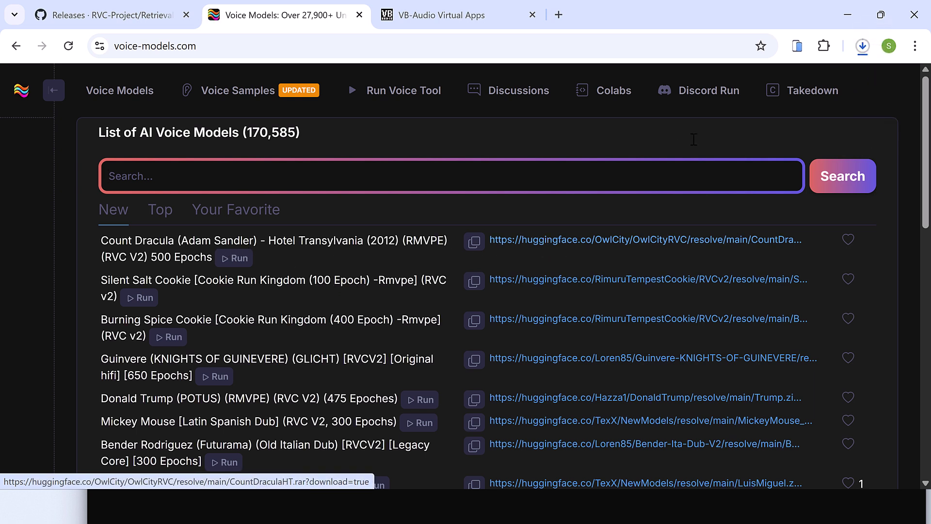
pyautogui.click(863, 45)
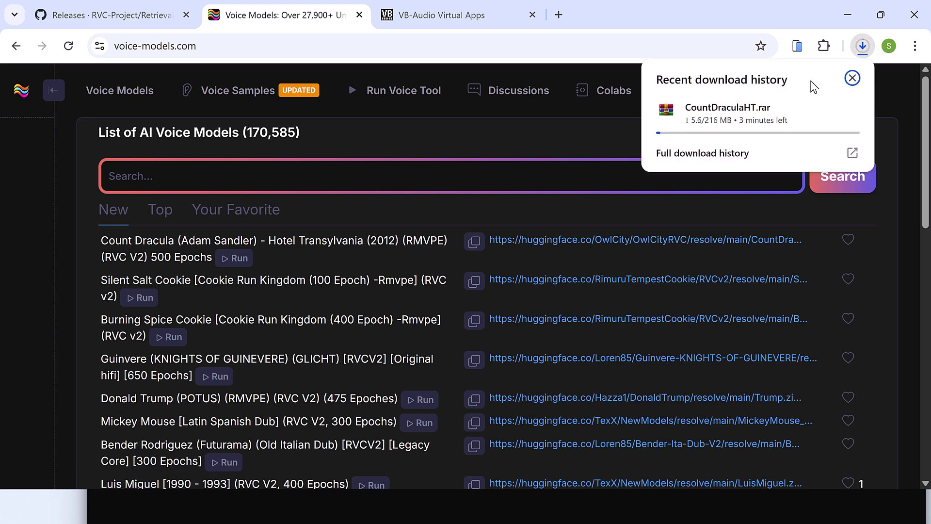
pyautogui.click(742, 152)
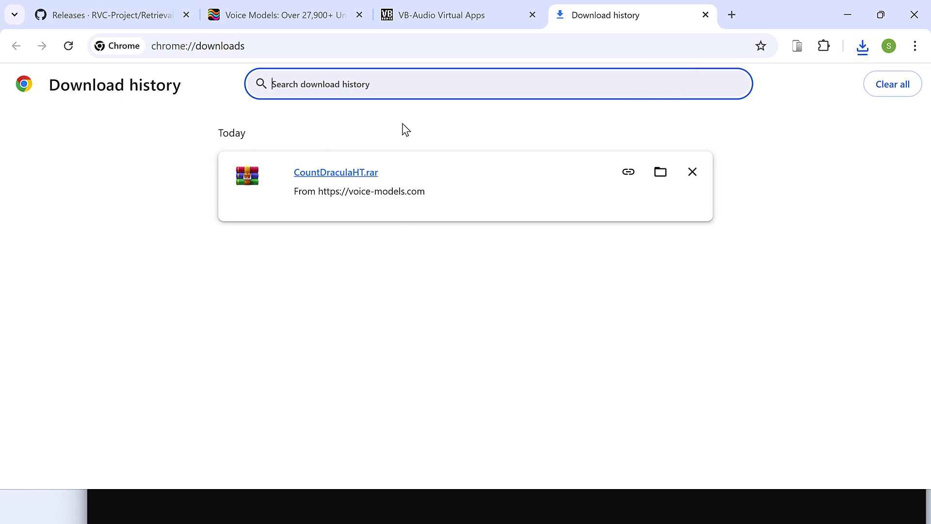
# - Open CountDraculaHT.rar from its Downloads folder in WinRAR, closing the extra blank window
pyautogui.click(669, 172)
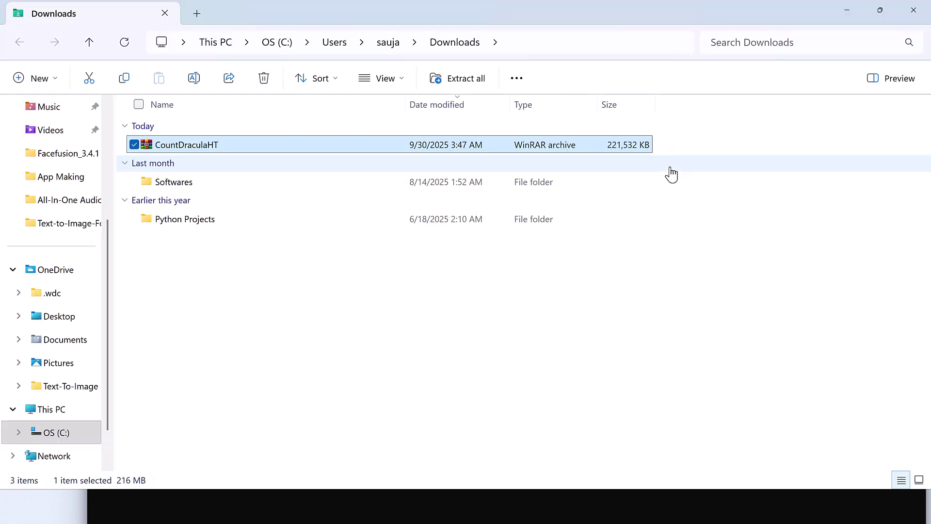
pyautogui.doubleClick(201, 144)
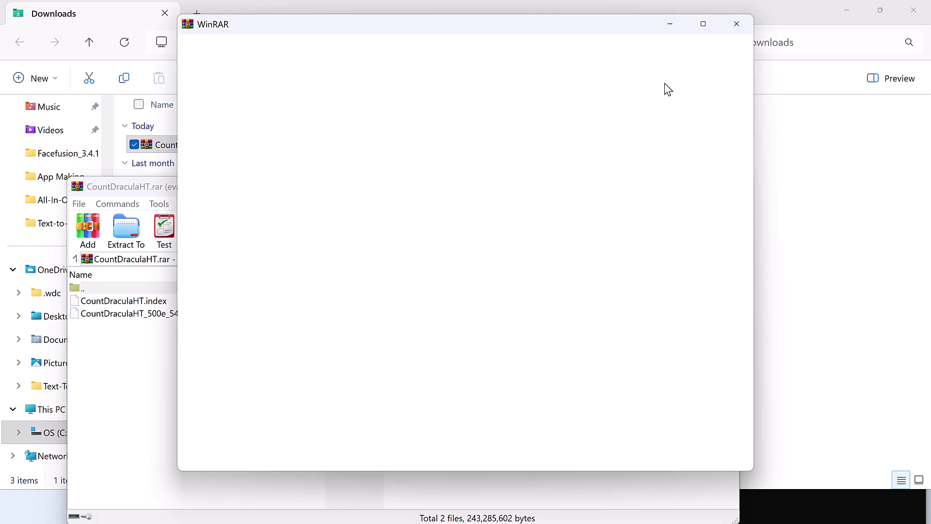
pyautogui.click(740, 31)
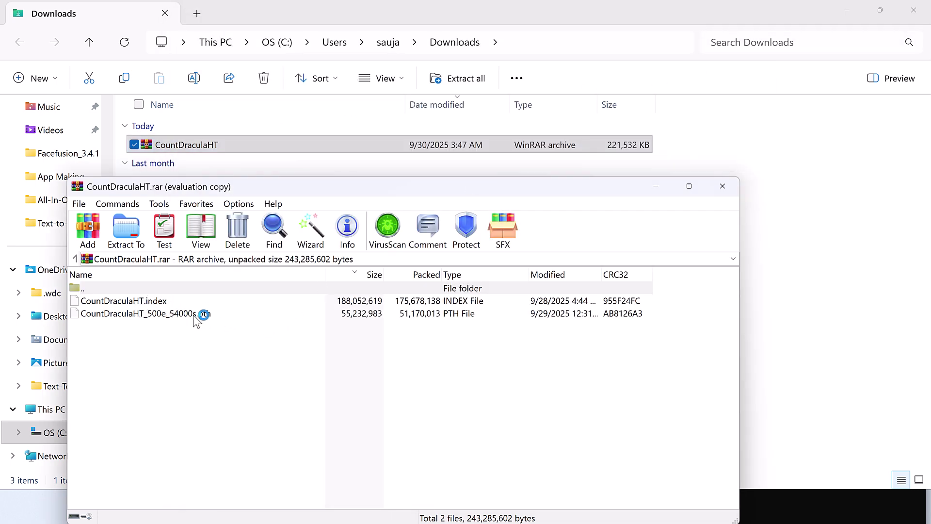
# - Minimize the Downloads folder and Chrome and close WinRAR to reveal the RVC GUI
pyautogui.click(846, 11)
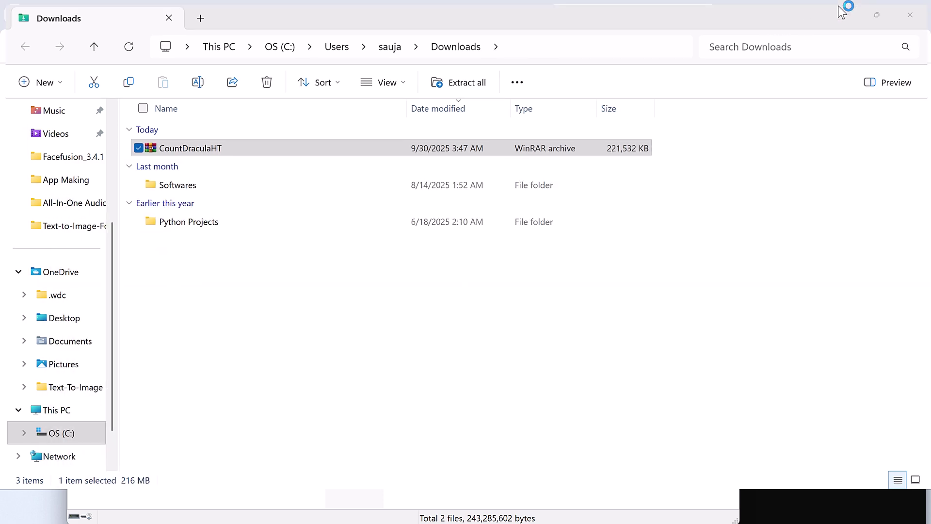
pyautogui.click(849, 13)
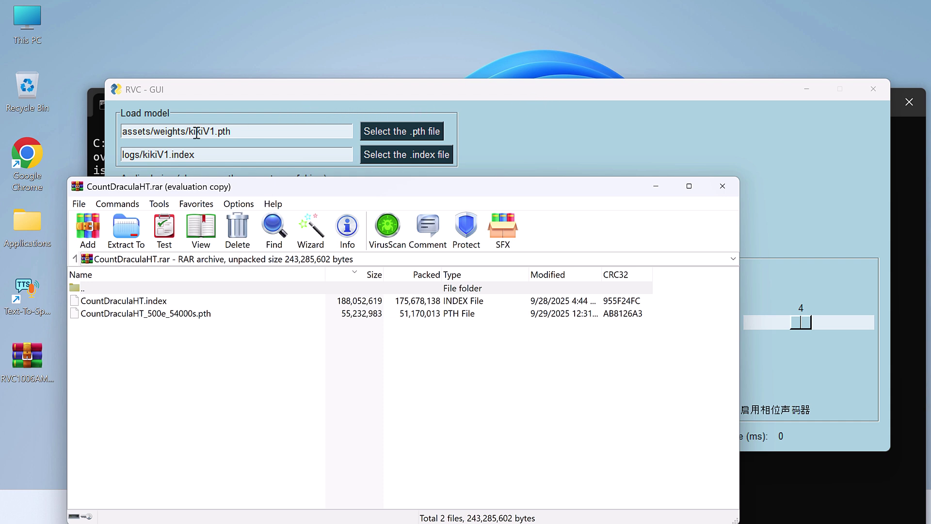
pyautogui.hotkey('alt', 'F4')
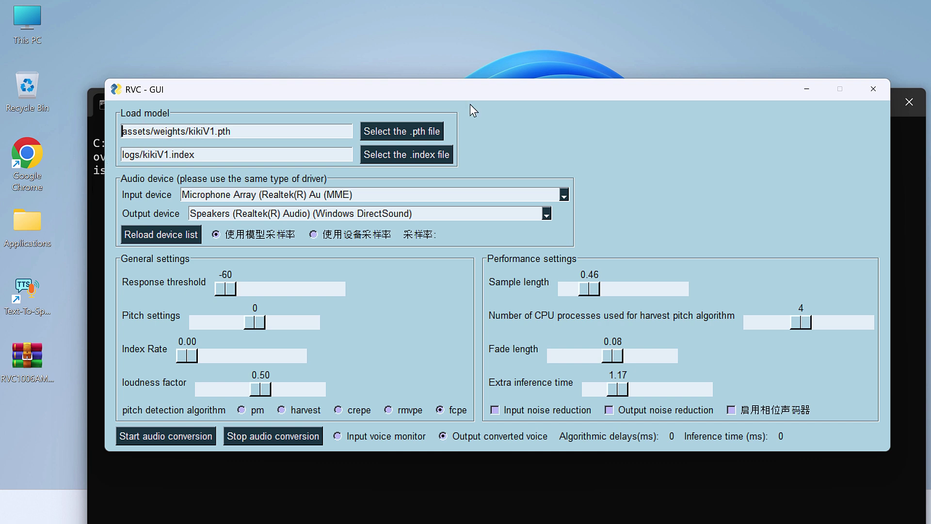
# - Minimize the RVC GUI and command window, then open RVC1006AMD_Intel1\assets\weights
pyautogui.click(809, 88)
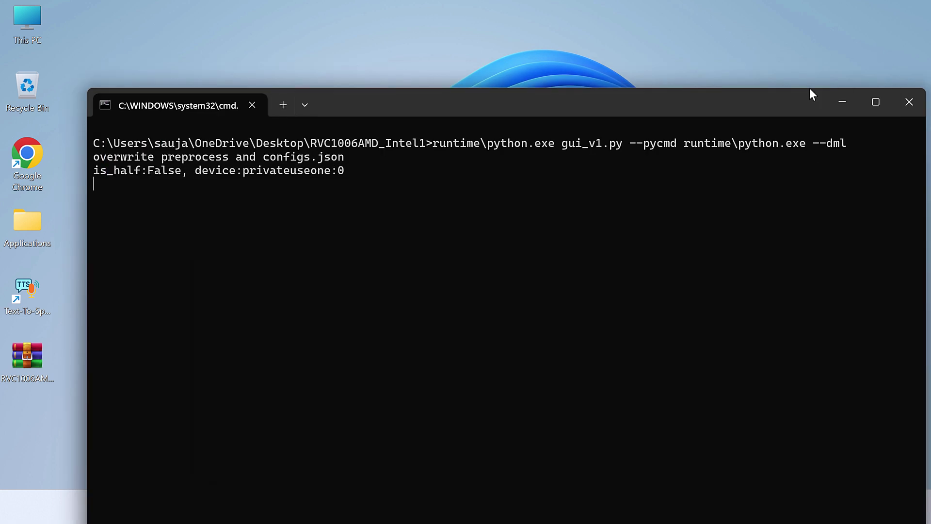
pyautogui.click(846, 108)
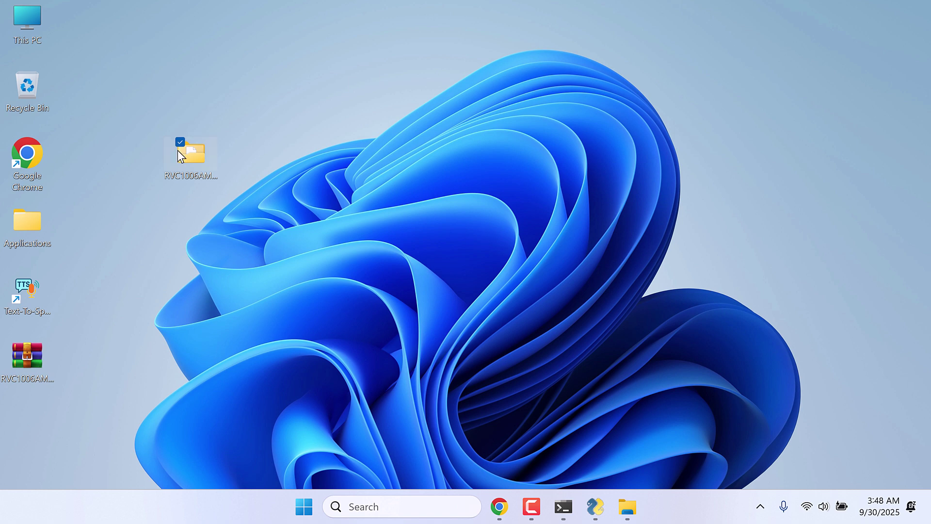
pyautogui.doubleClick(178, 150)
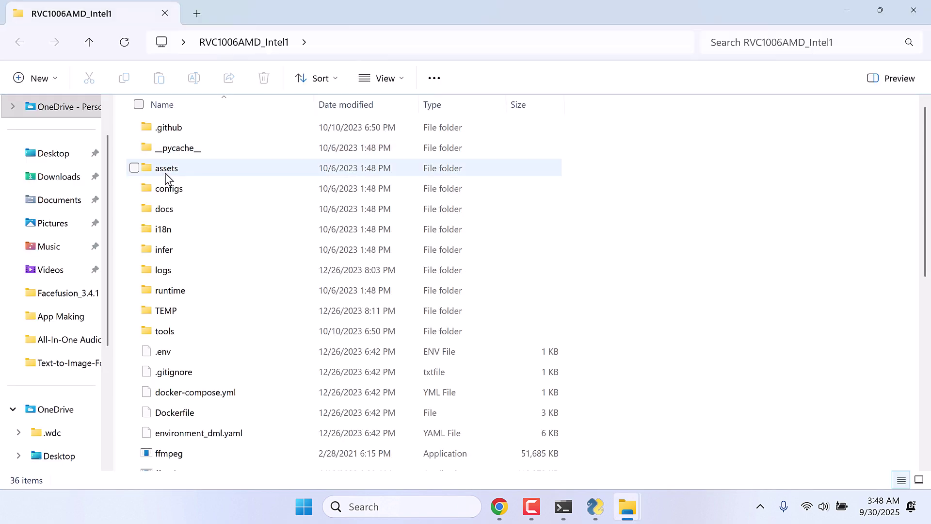
pyautogui.doubleClick(165, 174)
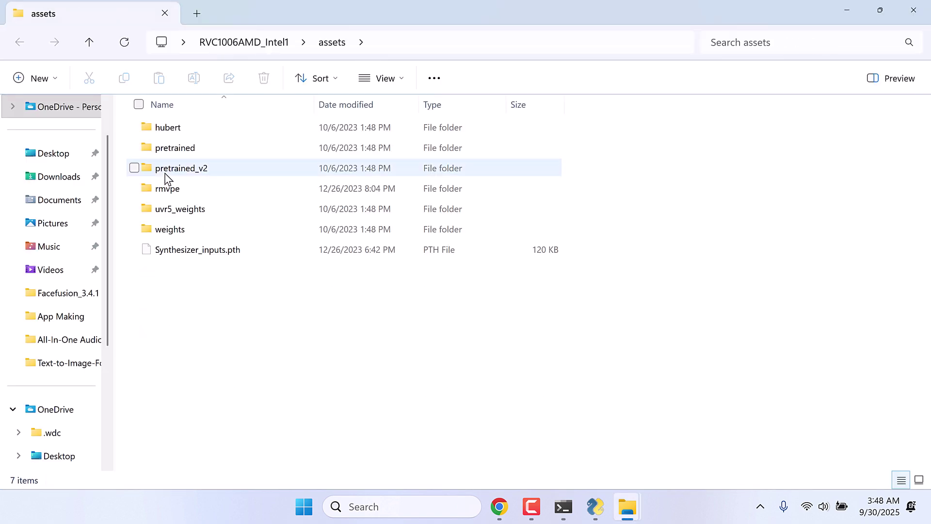
pyautogui.doubleClick(177, 230)
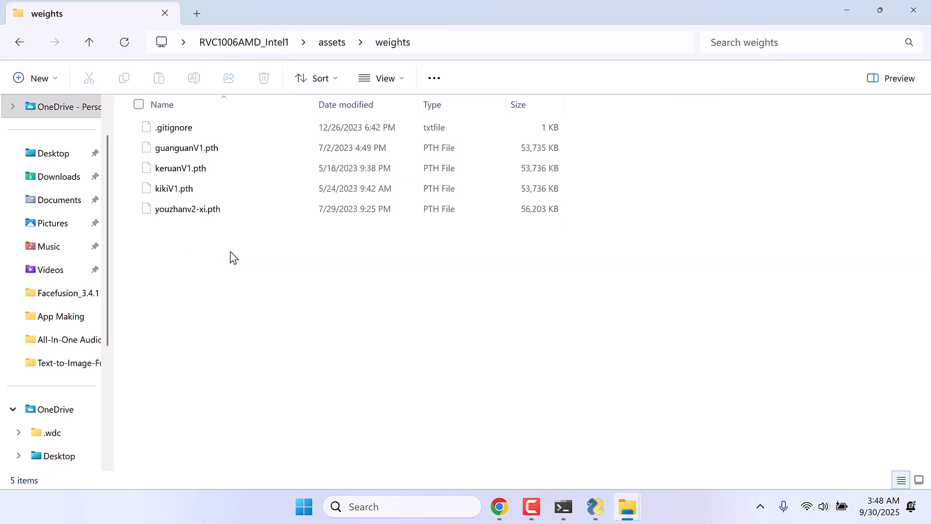
# - Drag CountDraculaHT_500e_54000s.pth from the reopened archive into weights, then return to RVC1006AMD_Intel1
pyautogui.click(627, 506)
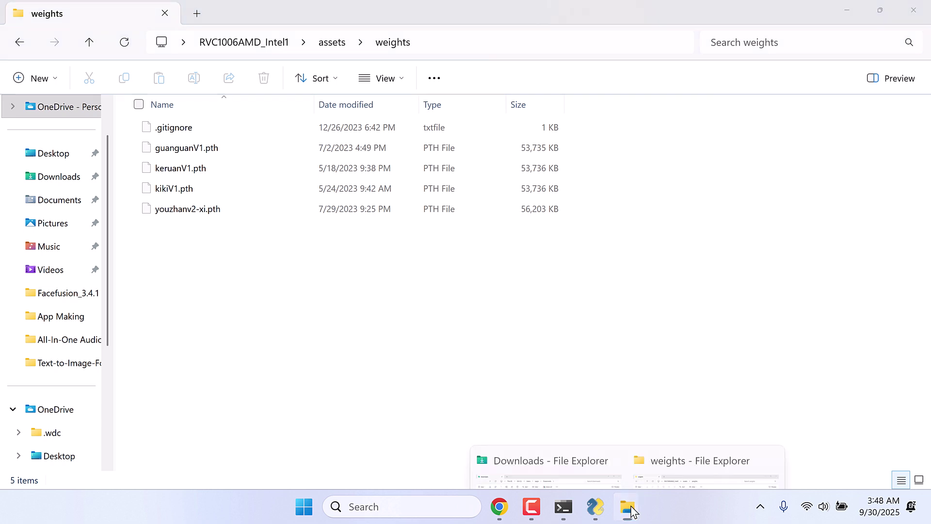
pyautogui.click(587, 461)
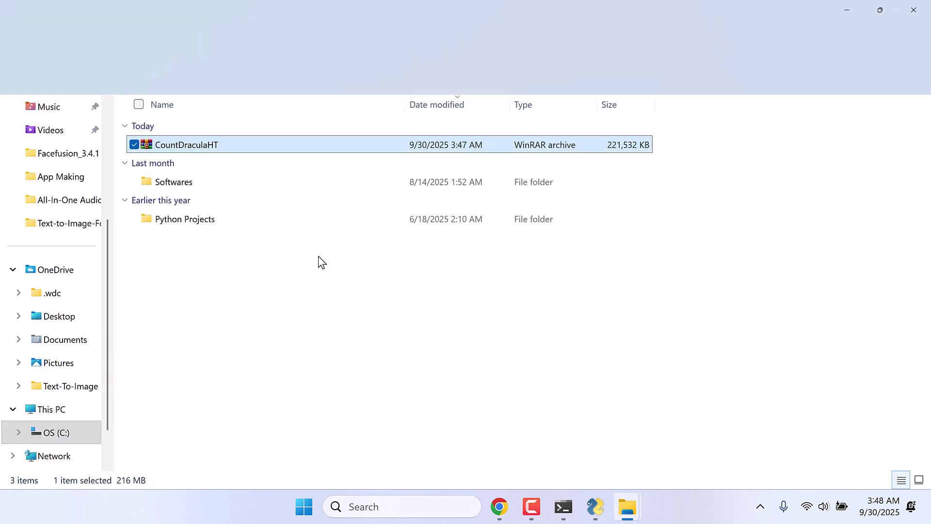
pyautogui.doubleClick(208, 146)
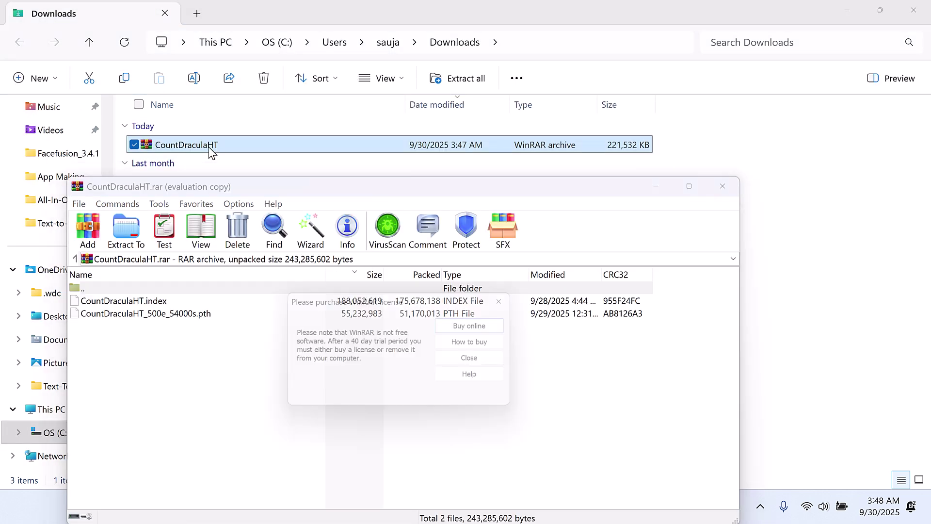
pyautogui.click(482, 360)
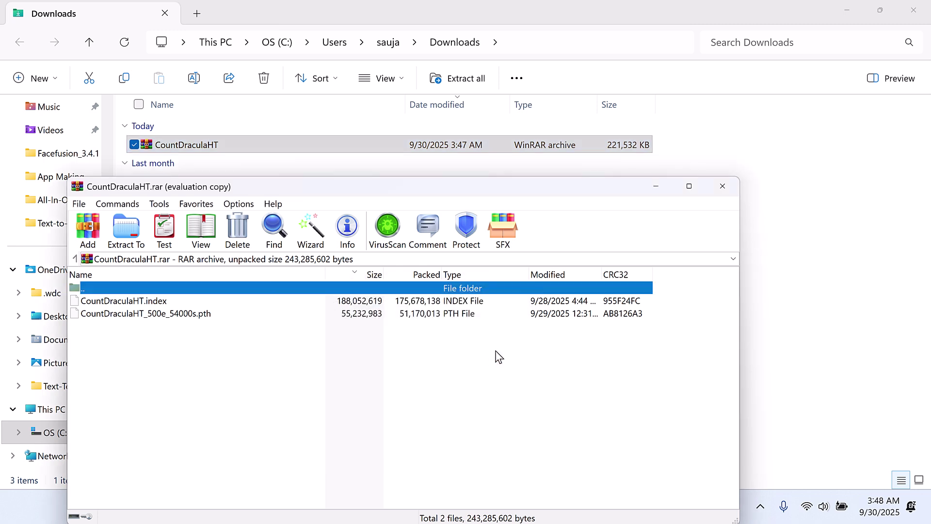
pyautogui.click(922, 20)
pyautogui.click(922, 19)
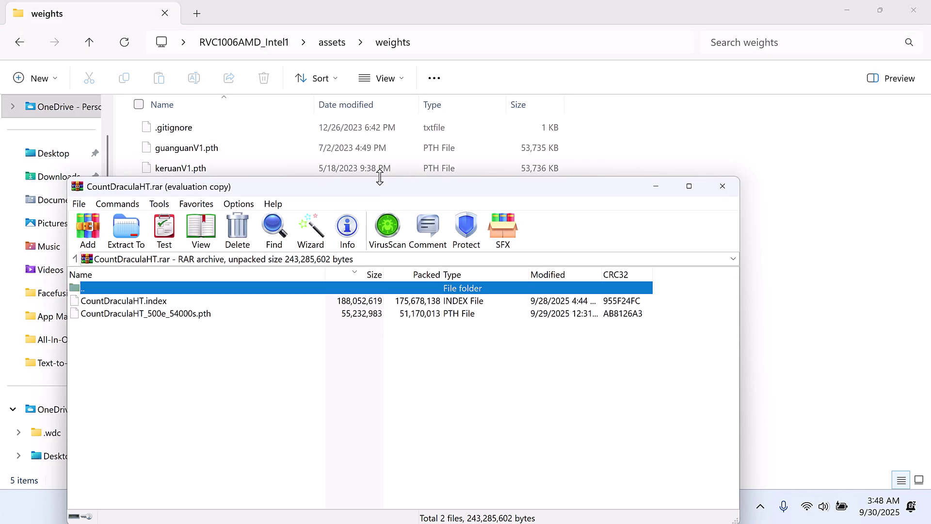
pyautogui.moveTo(353, 189); pyautogui.dragTo(616, 188)
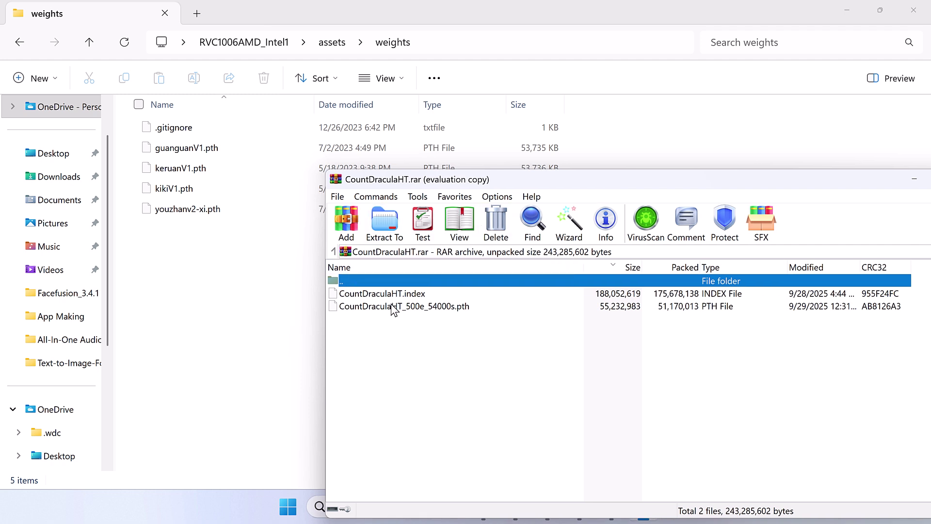
pyautogui.moveTo(395, 307); pyautogui.dragTo(252, 306)
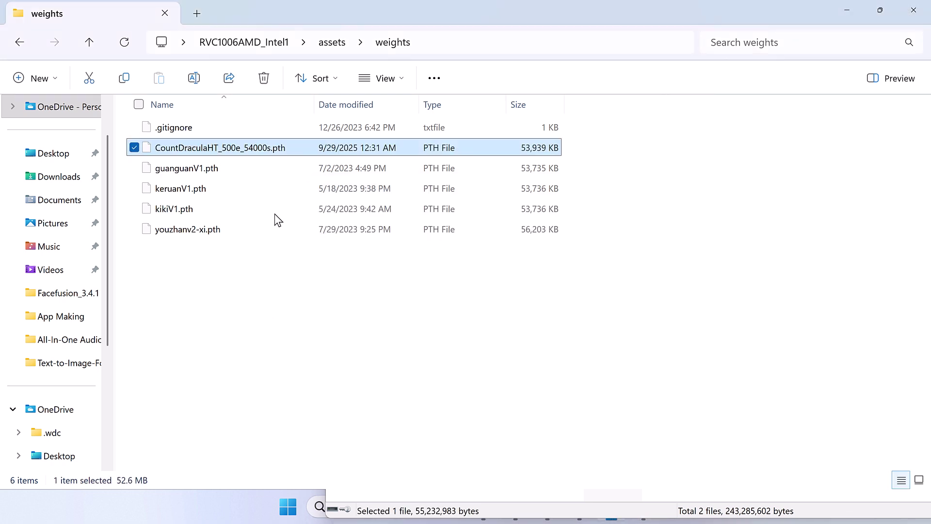
pyautogui.click(272, 43)
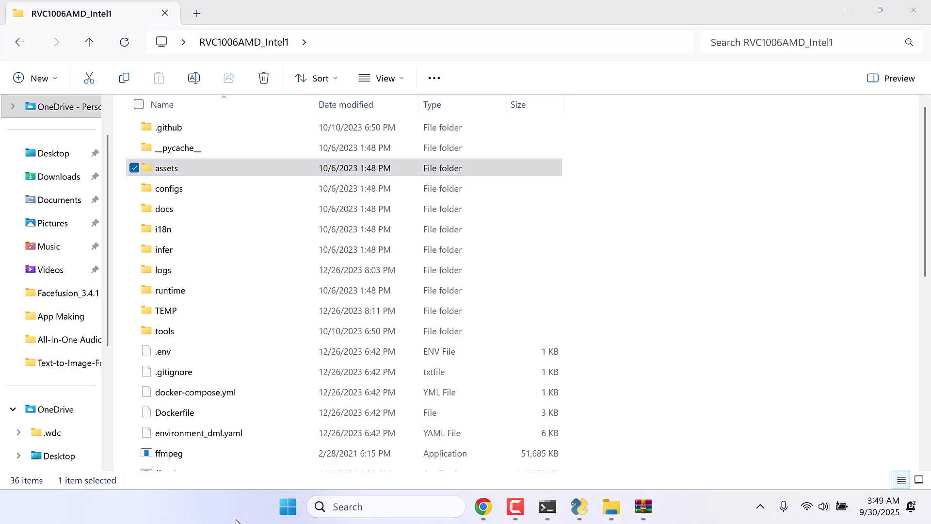
# - Open the logs folder inside RVC1006AMD_Intel1
pyautogui.click(575, 508)
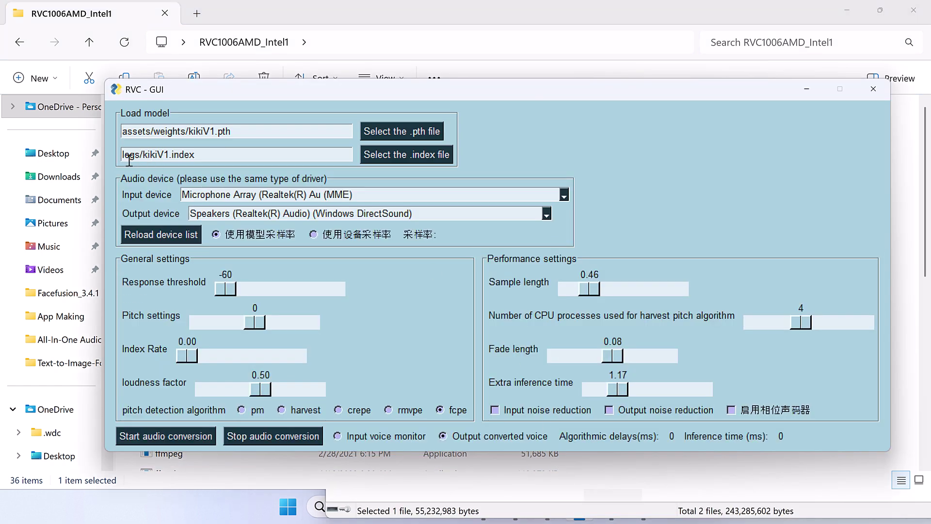
pyautogui.click(325, 13)
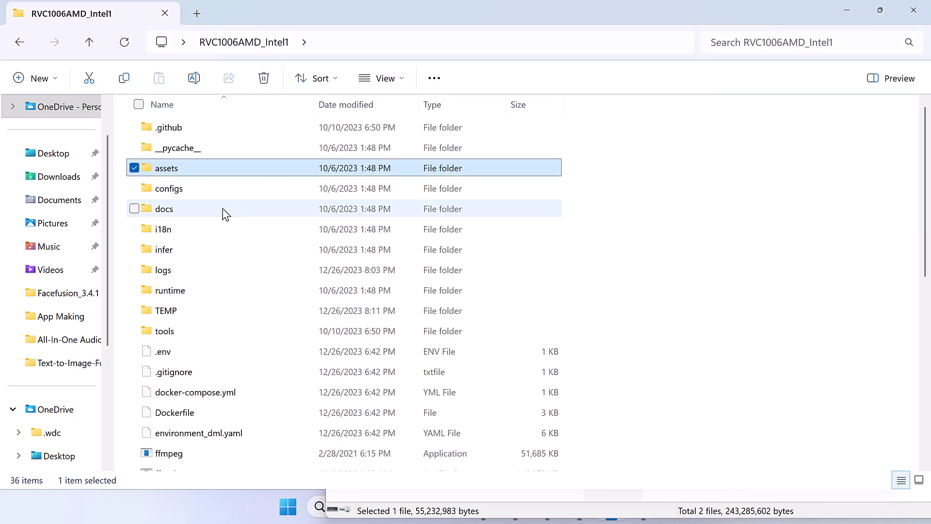
pyautogui.doubleClick(163, 269)
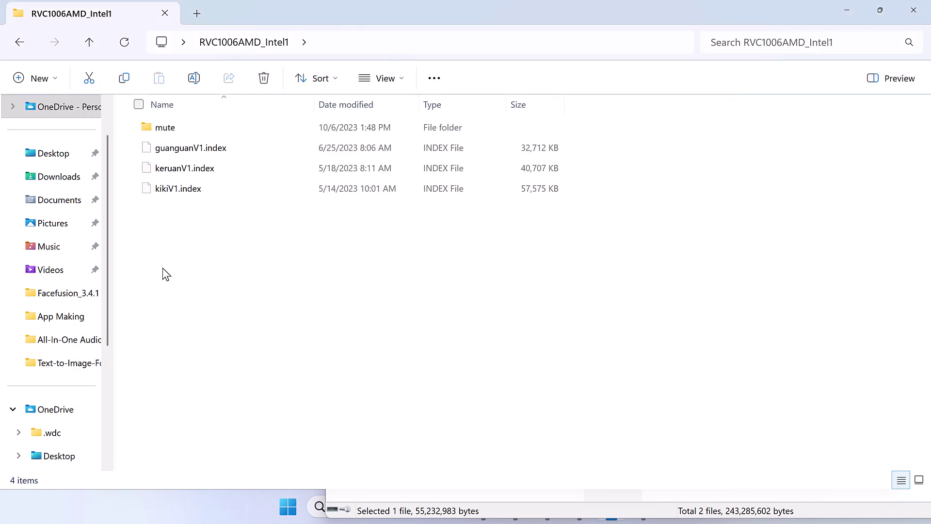
pyautogui.click(246, 514)
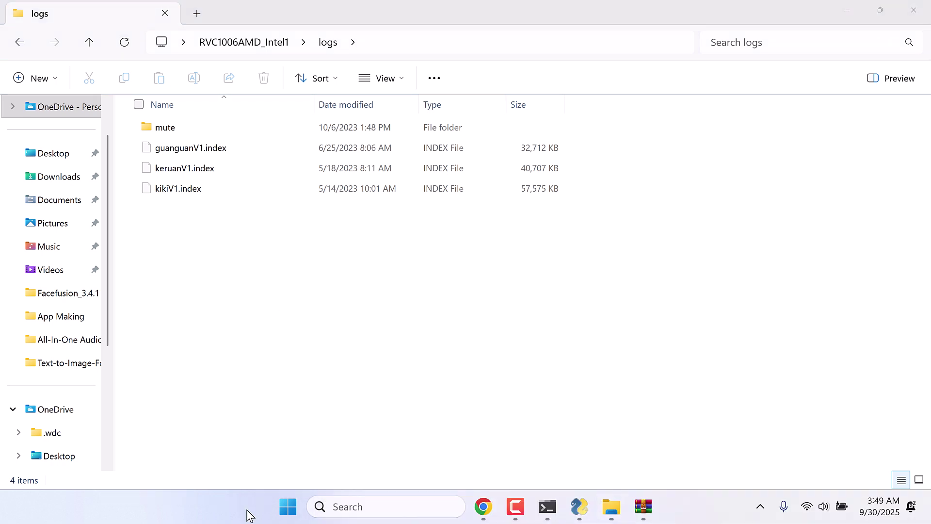
# - Drag CountDraculaHT.index from the archive into logs, then close the folder window
pyautogui.click(656, 506)
pyautogui.click(401, 293)
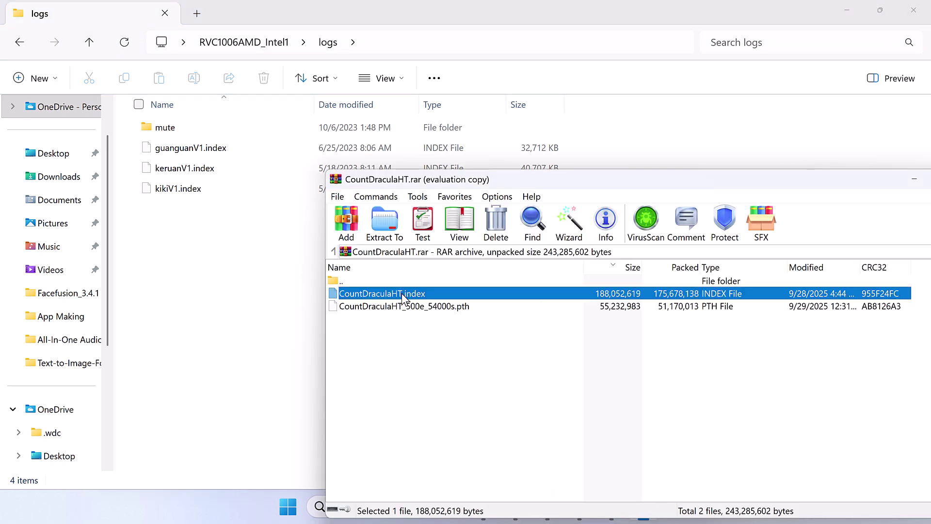
pyautogui.moveTo(402, 293); pyautogui.dragTo(242, 272)
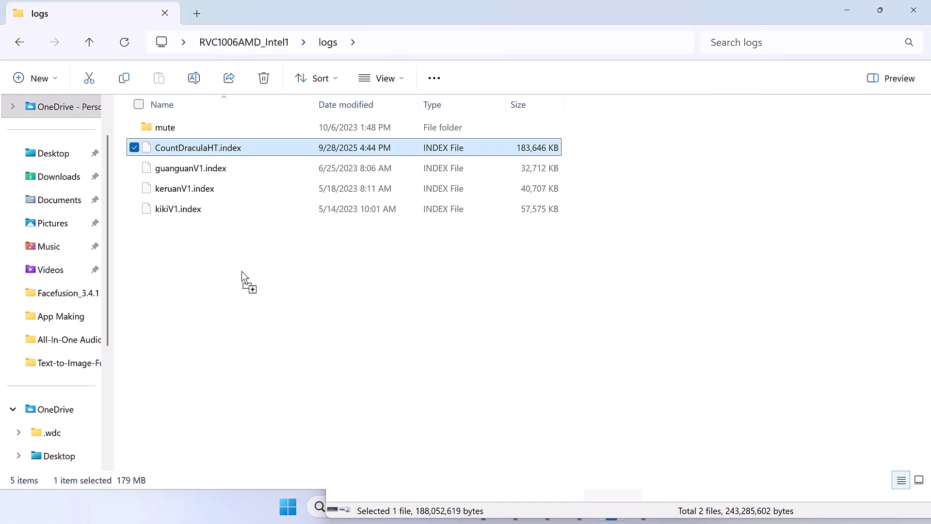
pyautogui.click(914, 10)
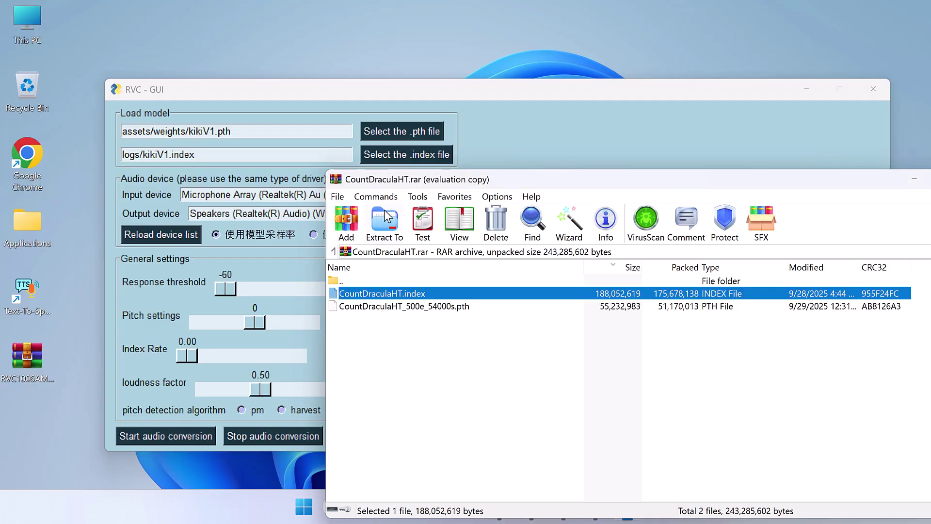
# - Close WinRAR and load CountDraculaHT_500e_54000s.pth and CountDraculaHT.index in the RVC GUI
pyautogui.doubleClick(337, 181)
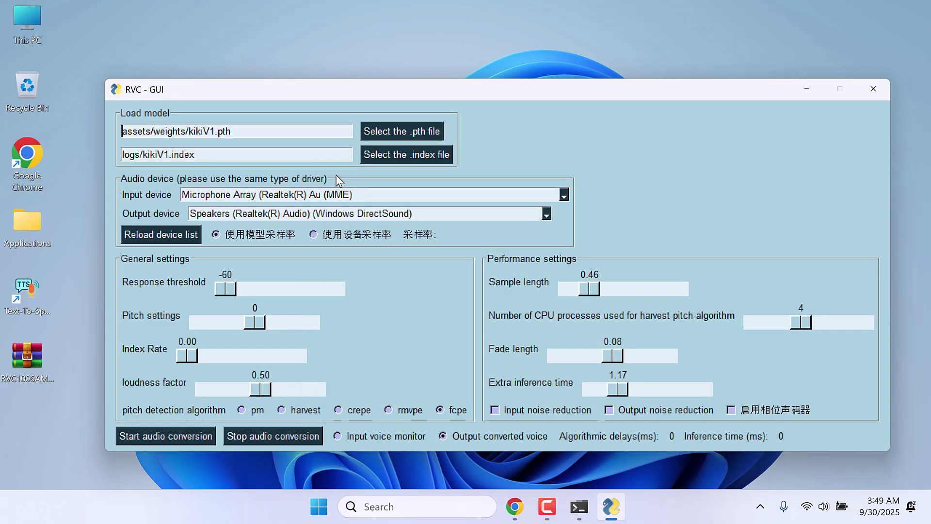
pyautogui.click(384, 130)
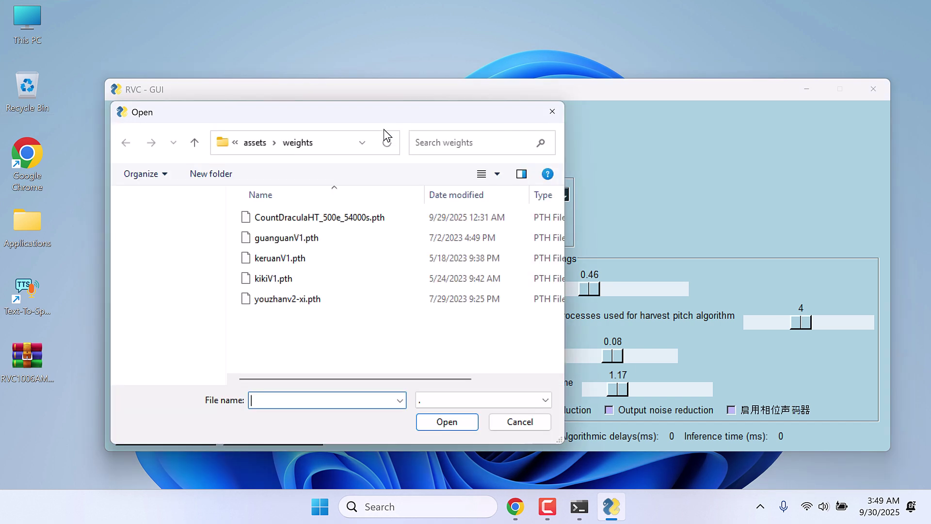
pyautogui.doubleClick(313, 216)
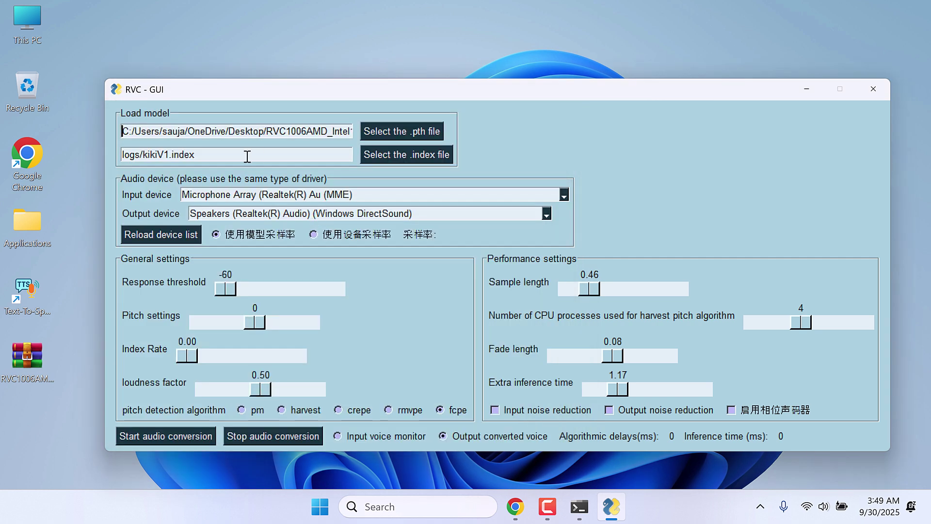
pyautogui.click(391, 155)
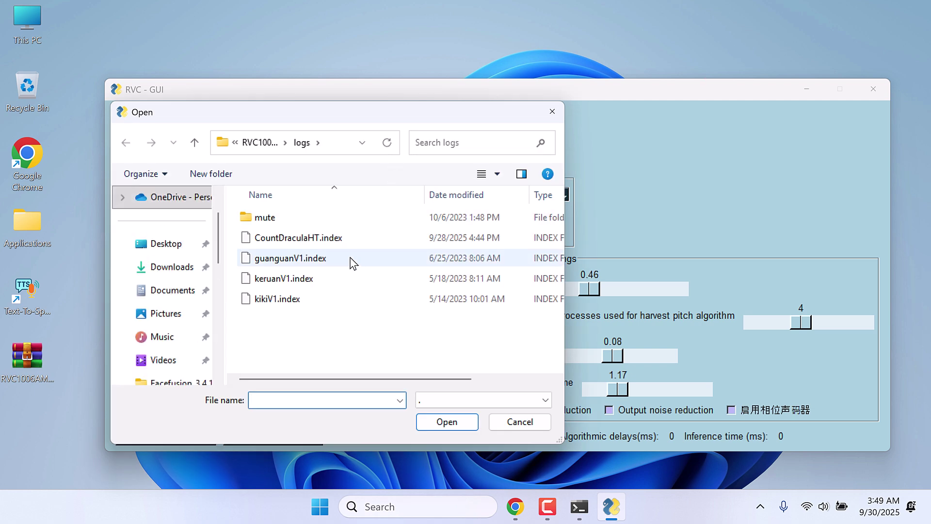
pyautogui.doubleClick(283, 236)
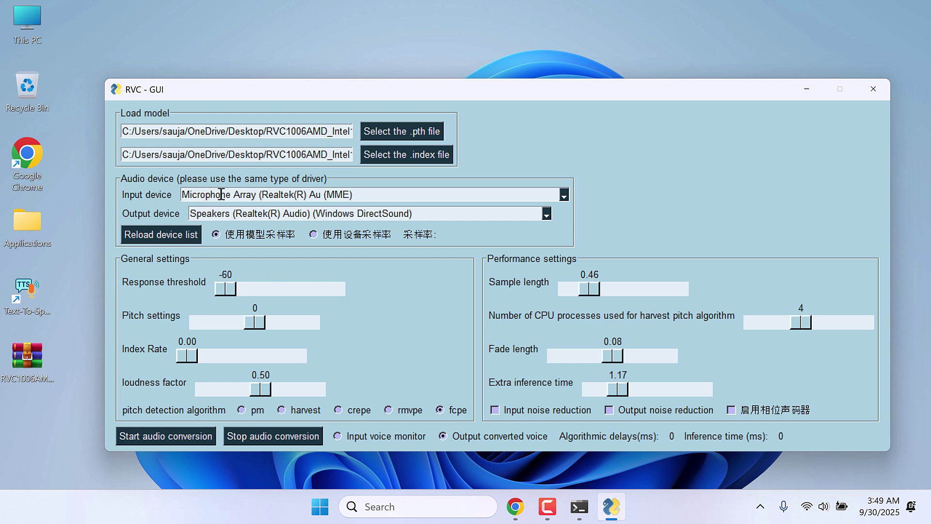
pyautogui.click(564, 195)
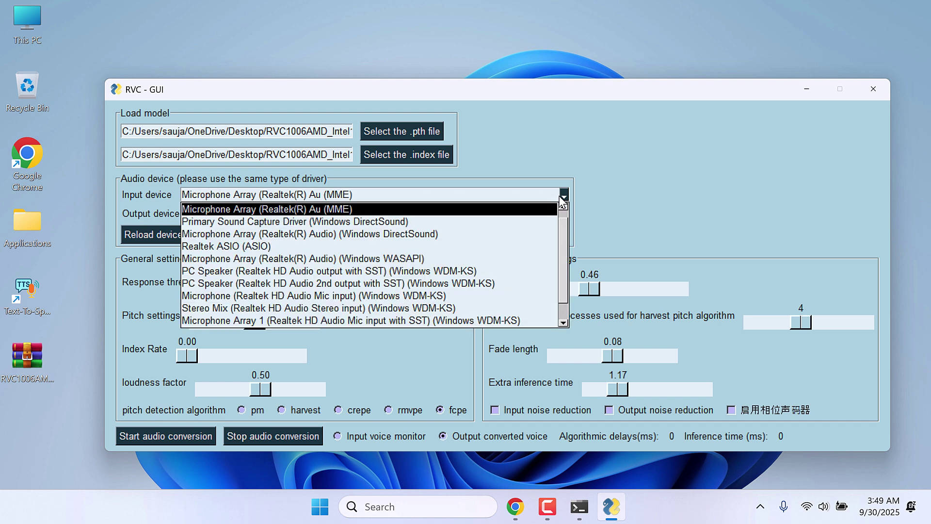
pyautogui.click(333, 210)
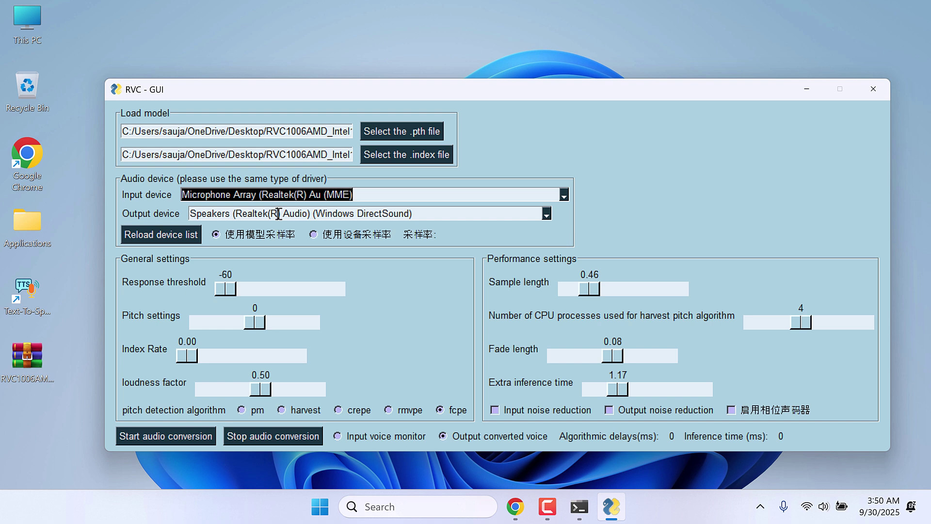
pyautogui.click(547, 215)
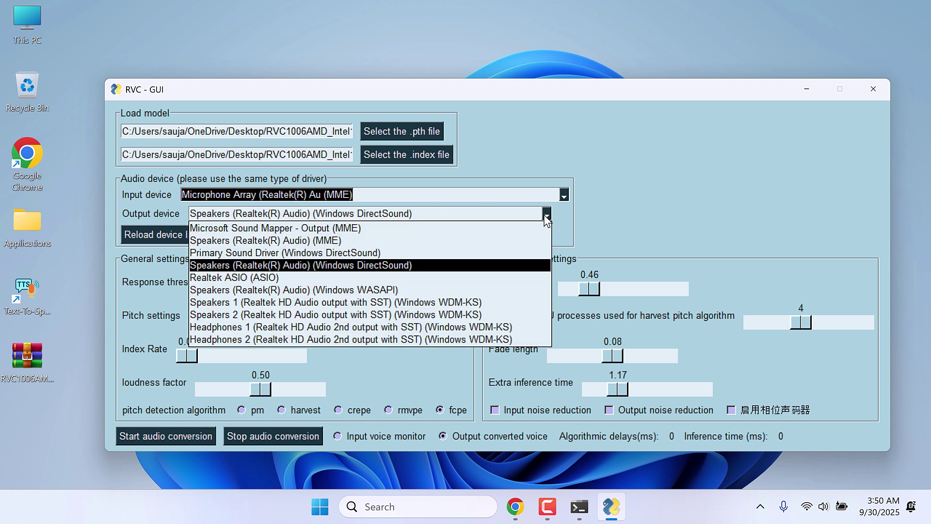
pyautogui.click(293, 266)
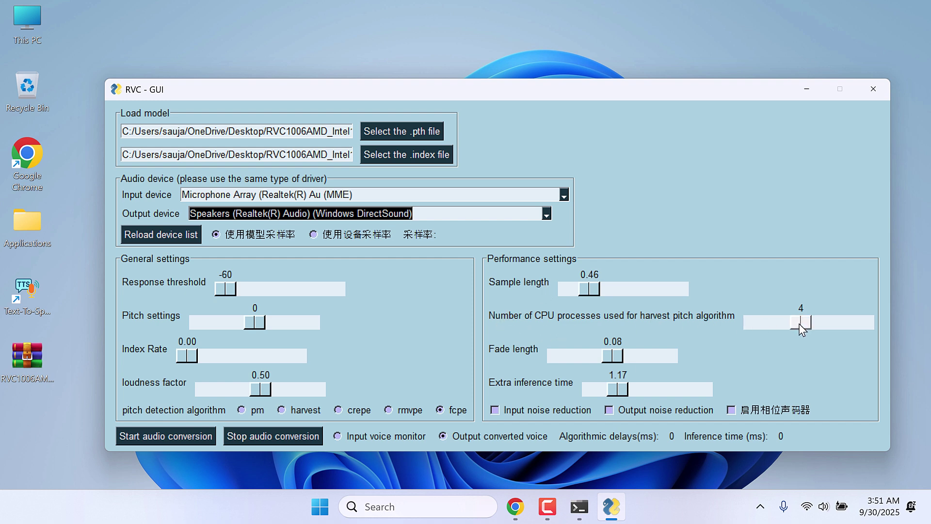
# - Raise the harvest CPU process count from 4 to 8, then briefly start and stop a conversion test
pyautogui.moveTo(800, 324); pyautogui.dragTo(867, 324)
pyautogui.click(166, 438)
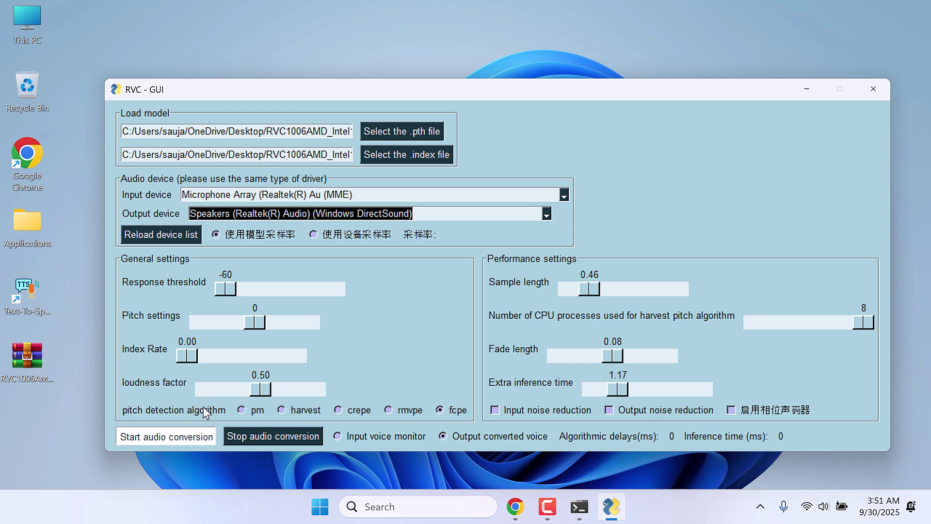
pyautogui.click(237, 439)
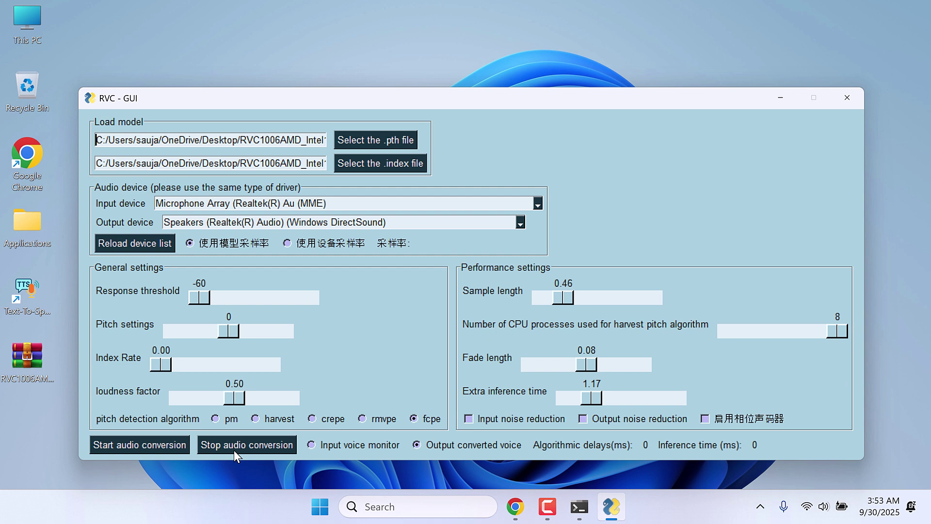
# - Download VBCABLE_Driver_Pack45.zip from the VB-Audio Virtual Apps page and check it in Chrome's downloads
pyautogui.click(512, 515)
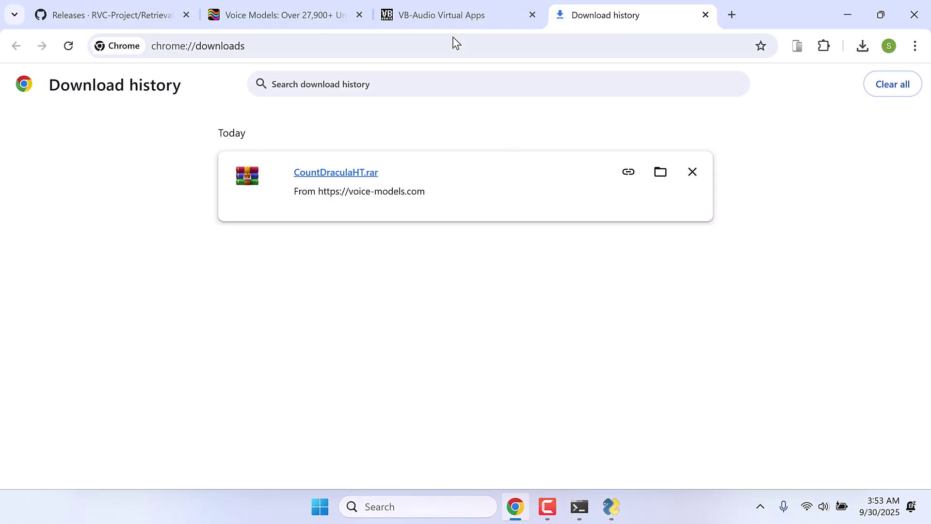
pyautogui.click(444, 27)
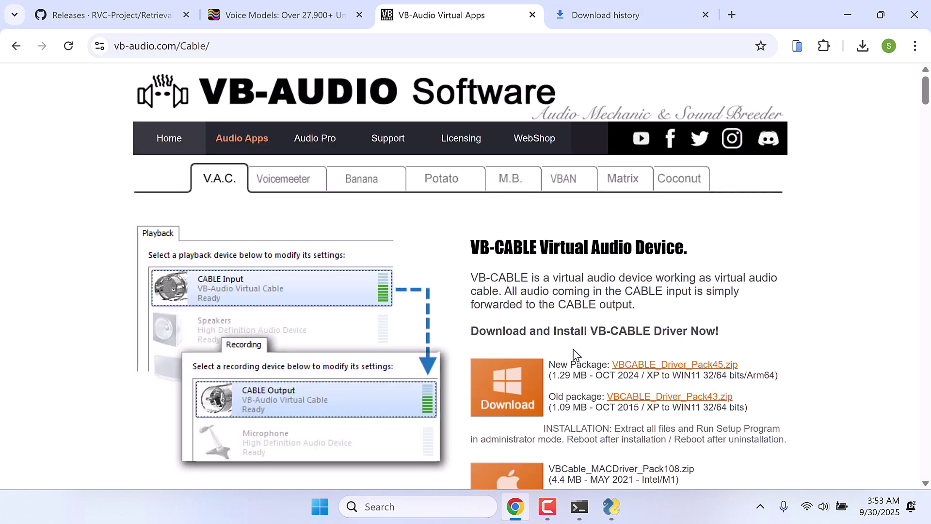
pyautogui.click(644, 367)
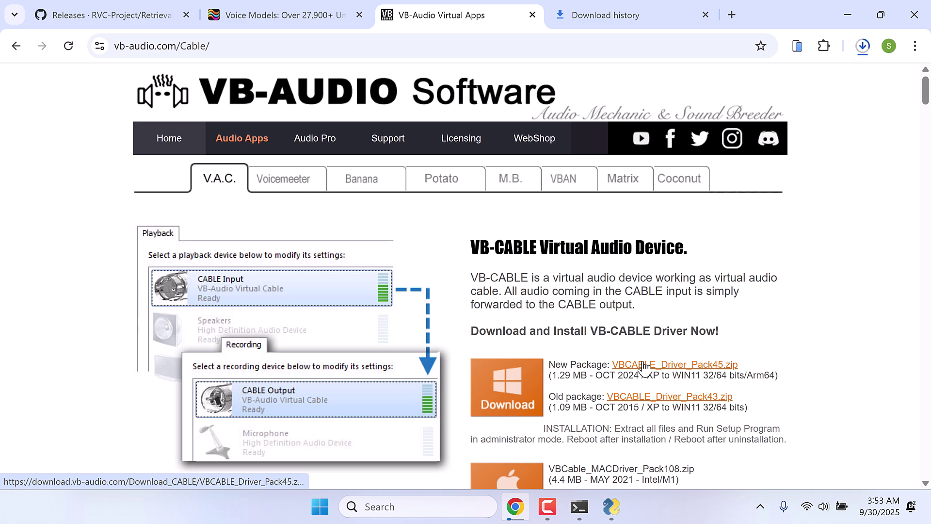
pyautogui.click(863, 44)
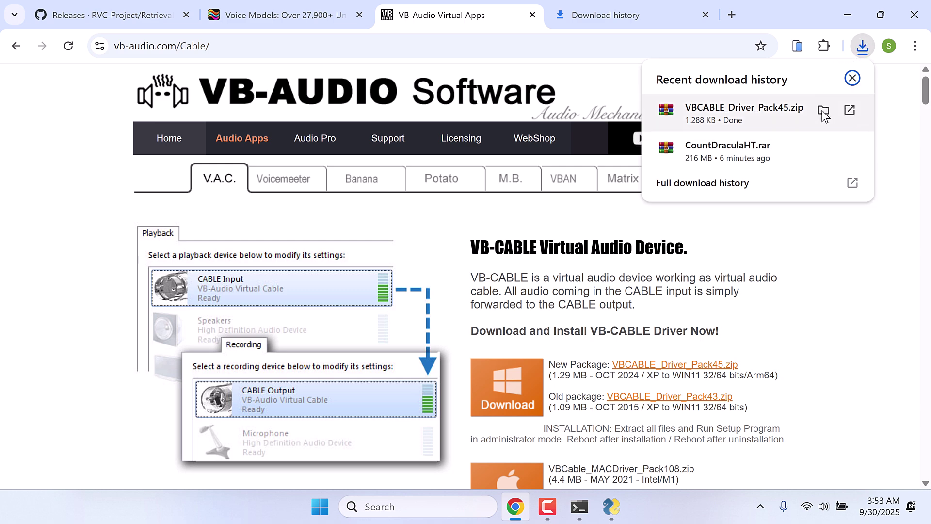
# - Open the downloaded VBCABLE_Driver_Pack45.zip in WinRAR and dismiss the licence reminder
pyautogui.click(823, 113)
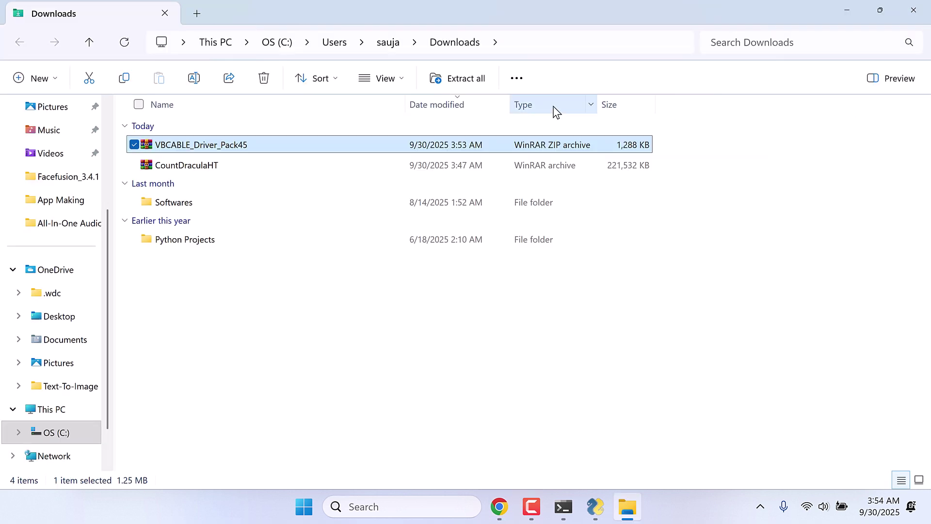
pyautogui.doubleClick(247, 149)
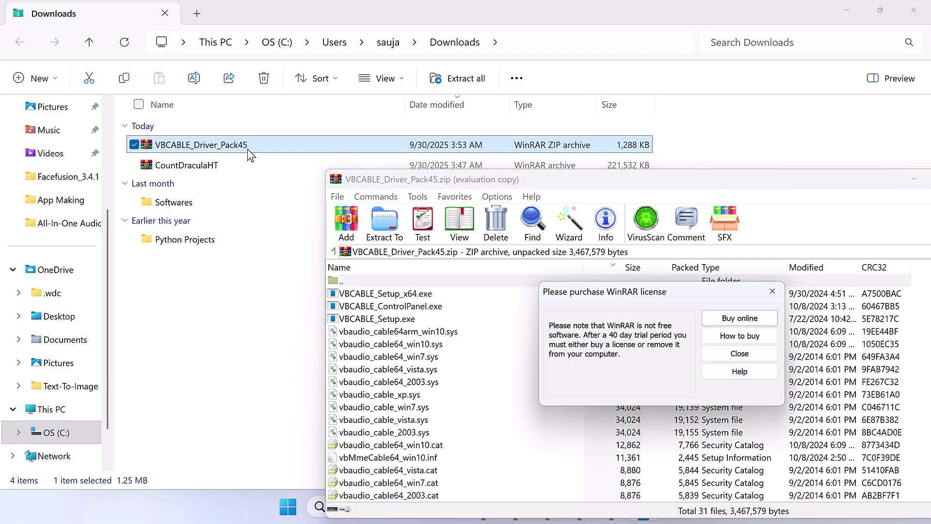
pyautogui.click(741, 354)
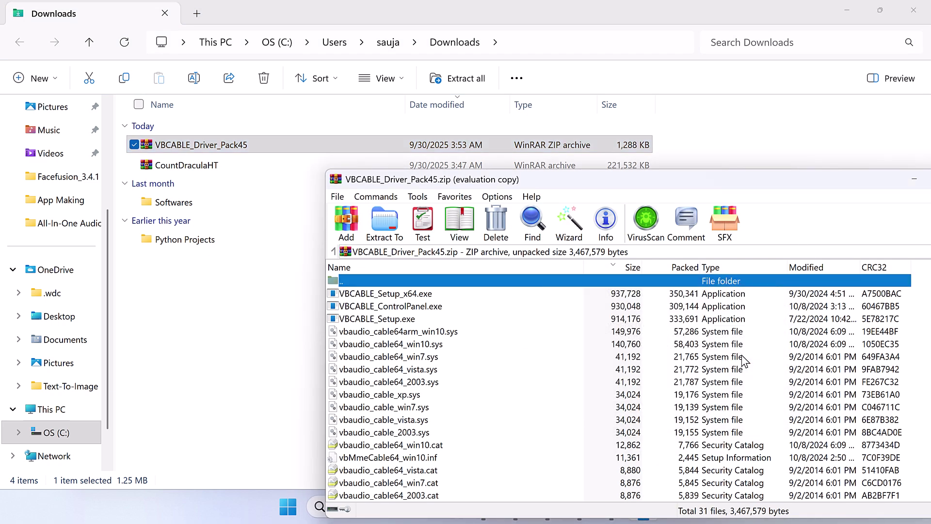
# - Create a new folder named 'VBcable' in Downloads
pyautogui.rightClick(212, 422)
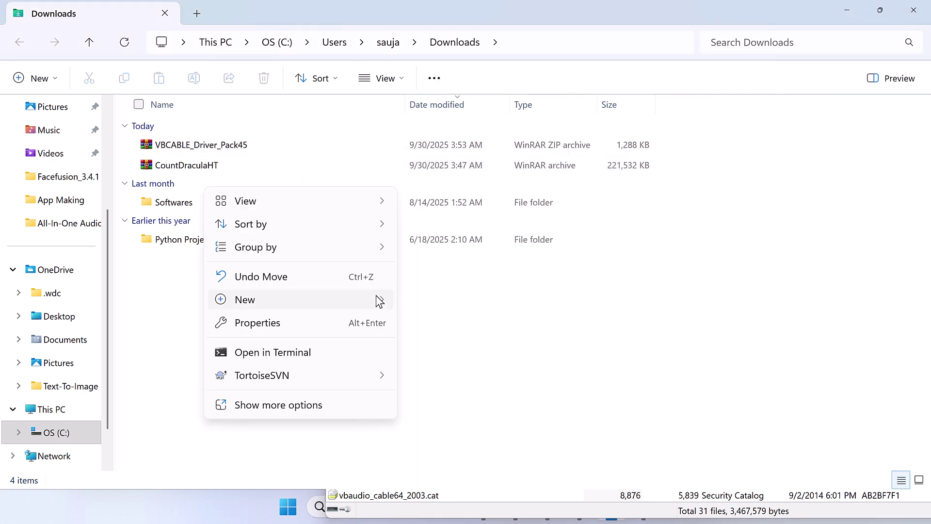
pyautogui.moveTo(377, 296)
pyautogui.click(471, 19)
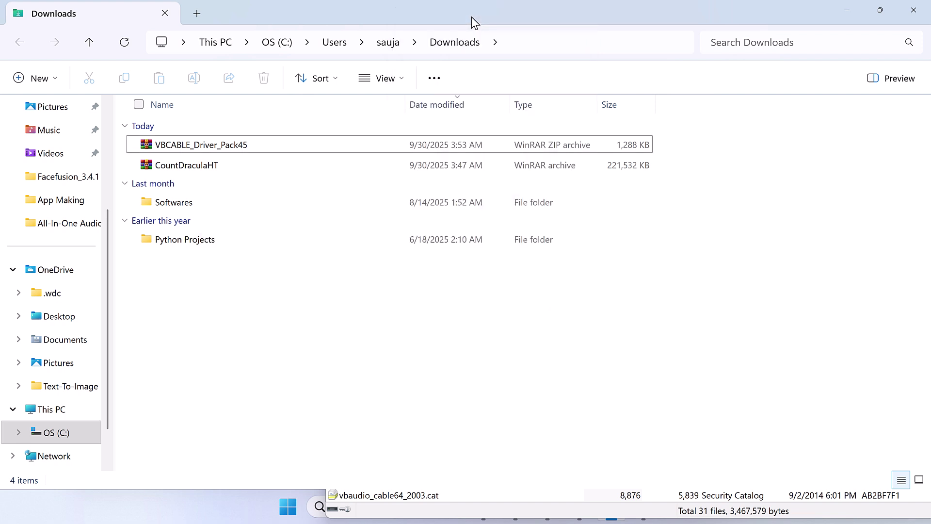
pyautogui.write('VBcable')
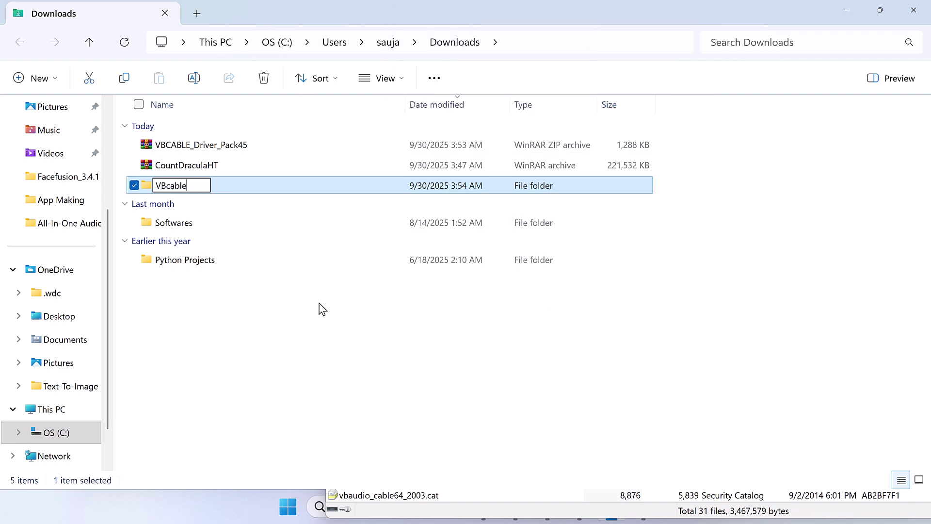
pyautogui.press('Return')
# - Extract all archive files into the VBcable folder and open it
pyautogui.click(444, 516)
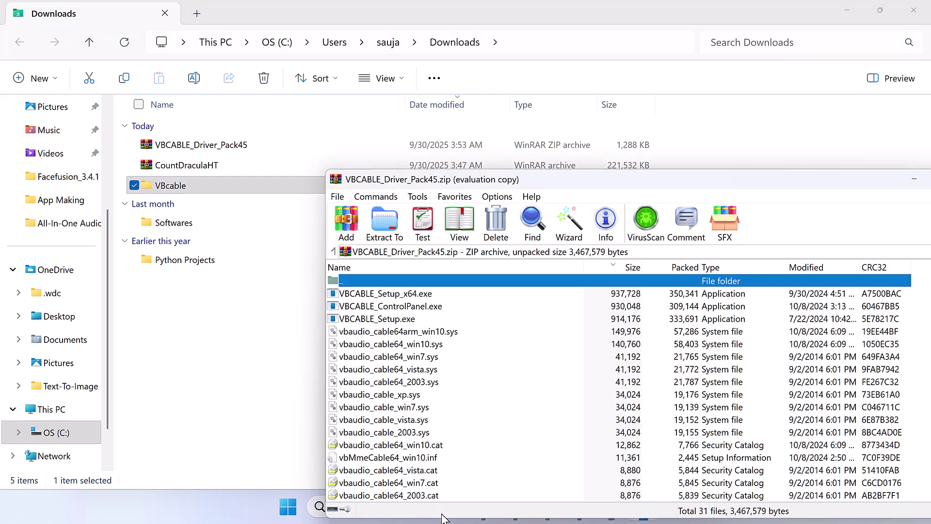
pyautogui.click(394, 293)
pyautogui.hotkey('ctrl', 'a')
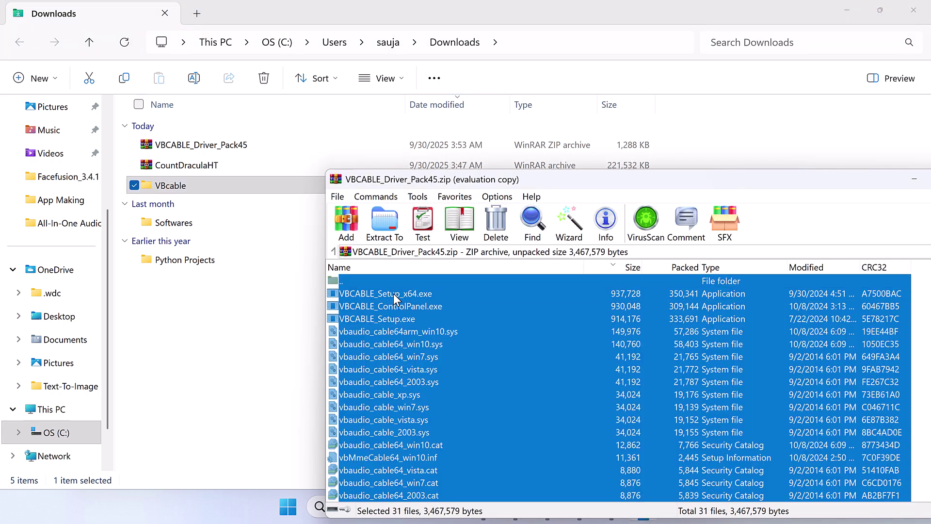
pyautogui.moveTo(394, 293); pyautogui.dragTo(178, 189)
pyautogui.doubleClick(151, 186)
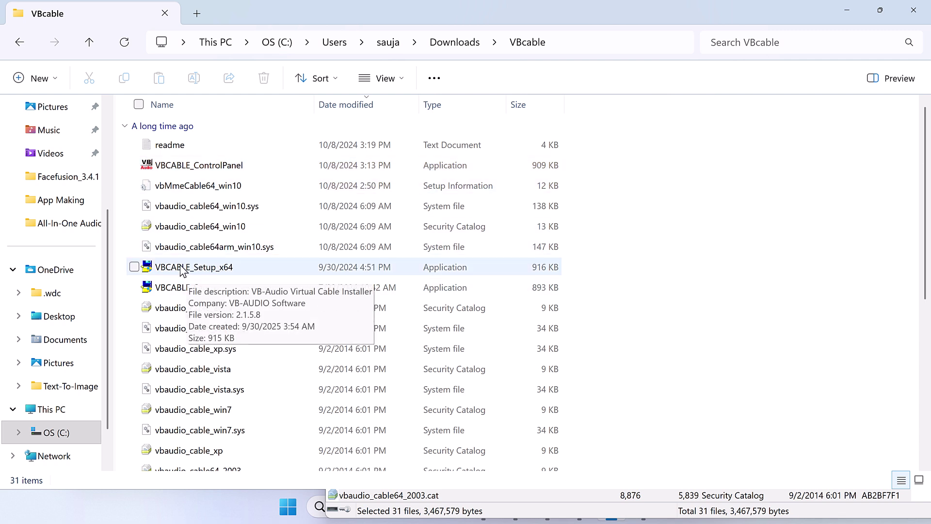
# - Install the VB-Audio Virtual Cable driver with VBCABLE_Setup_x64 and acknowledge the success message
pyautogui.doubleClick(200, 270)
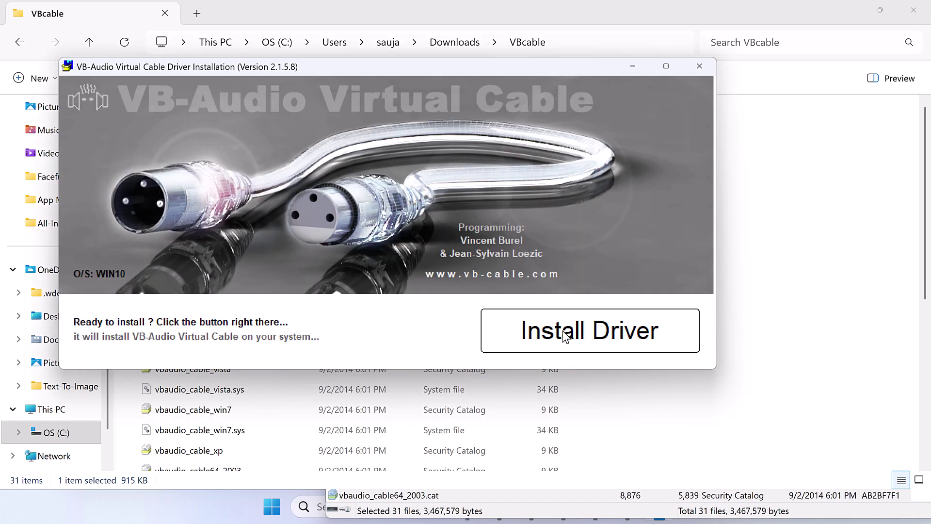
pyautogui.click(612, 328)
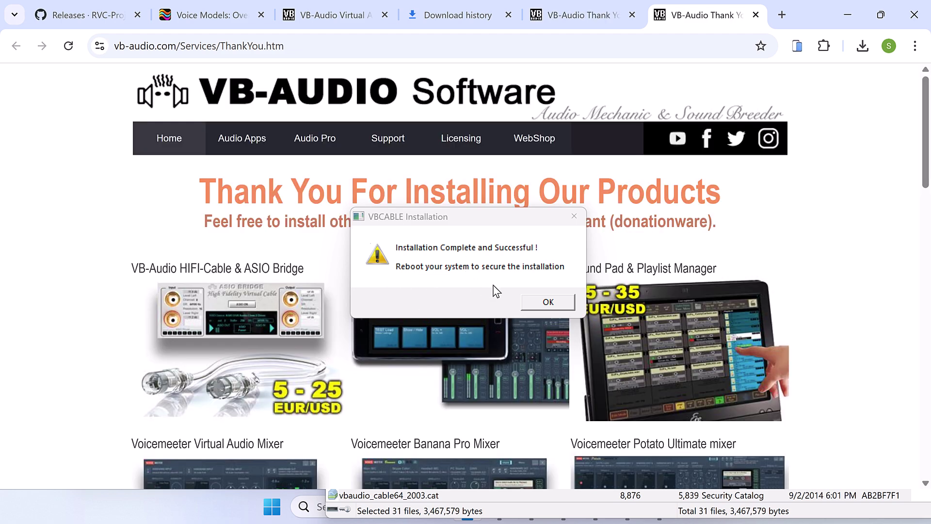
pyautogui.click(546, 302)
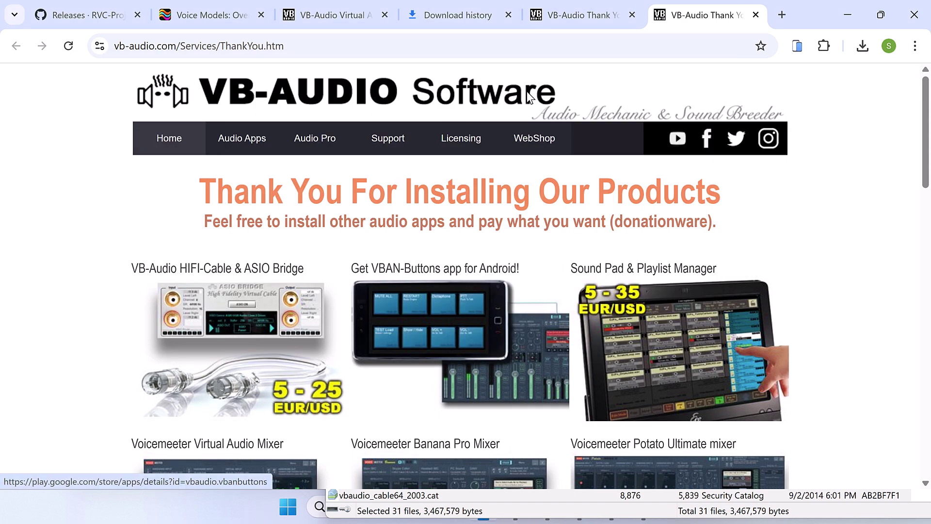
# - Close Chrome, the VBcable folder window and the WinRAR archive window
pyautogui.click(916, 13)
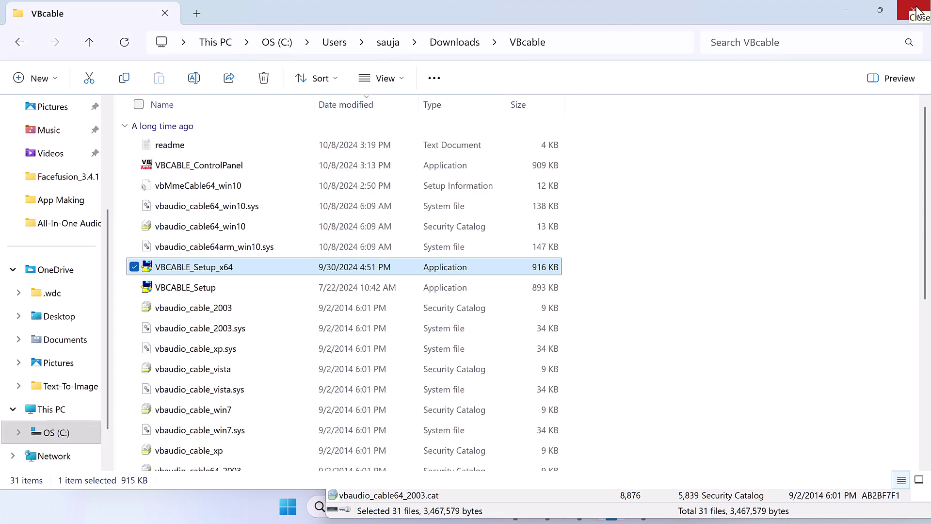
pyautogui.click(917, 9)
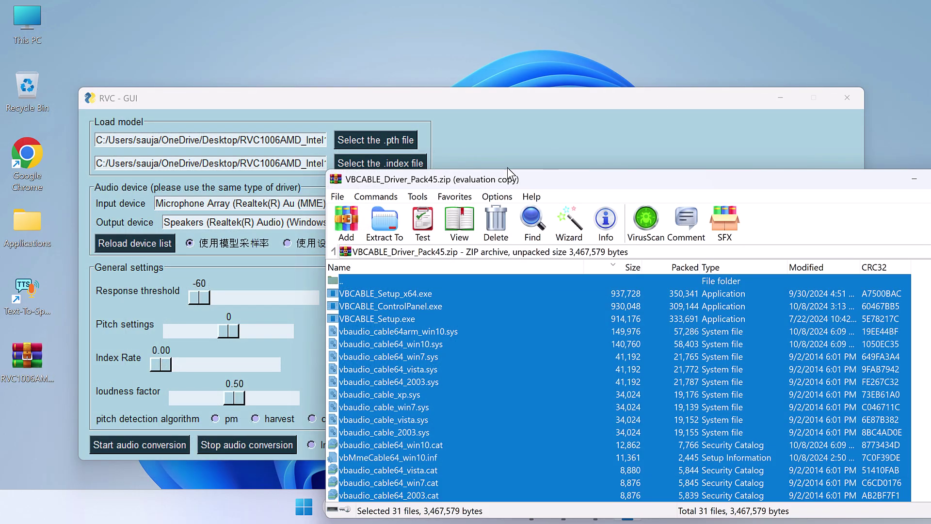
pyautogui.moveTo(865, 183); pyautogui.dragTo(645, 208)
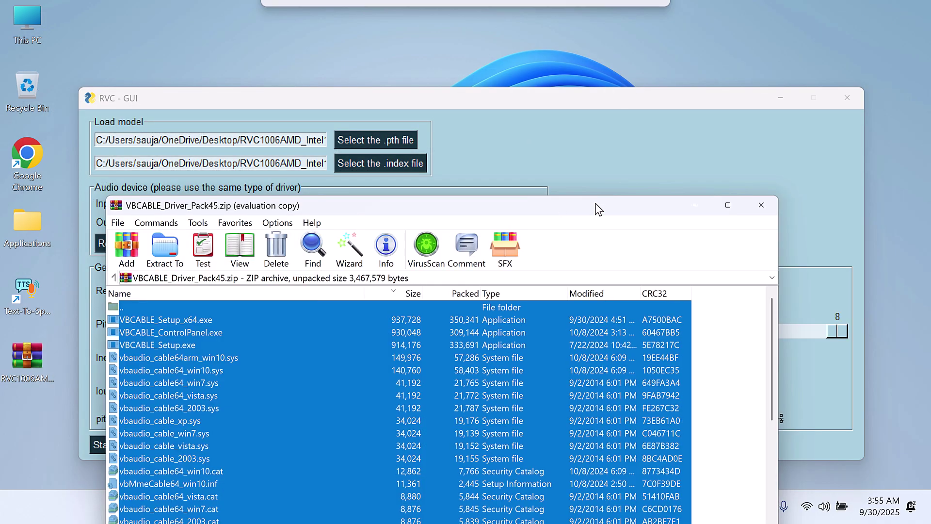
pyautogui.click(761, 205)
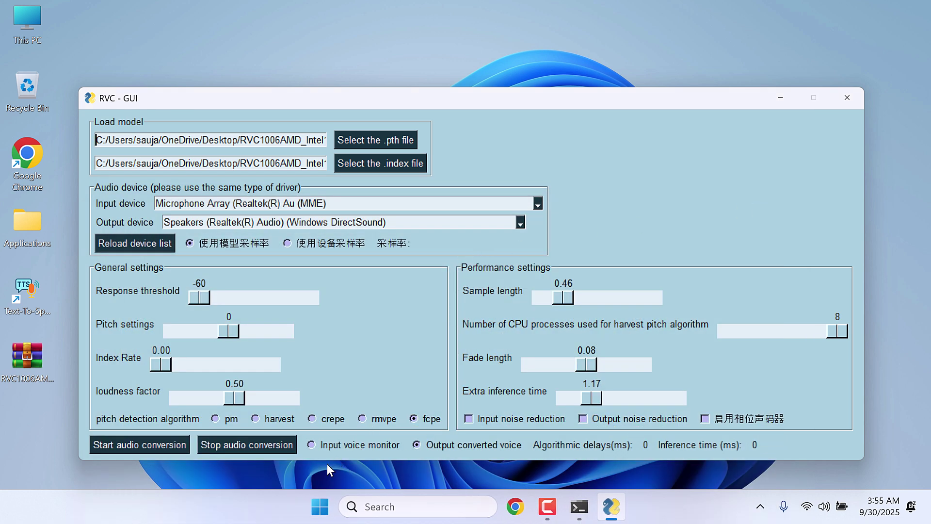
# - Via 'change system sounds', set CABLE Output (VB-Audio Virtual Cable) as default recording device and confirm
pyautogui.click(315, 510)
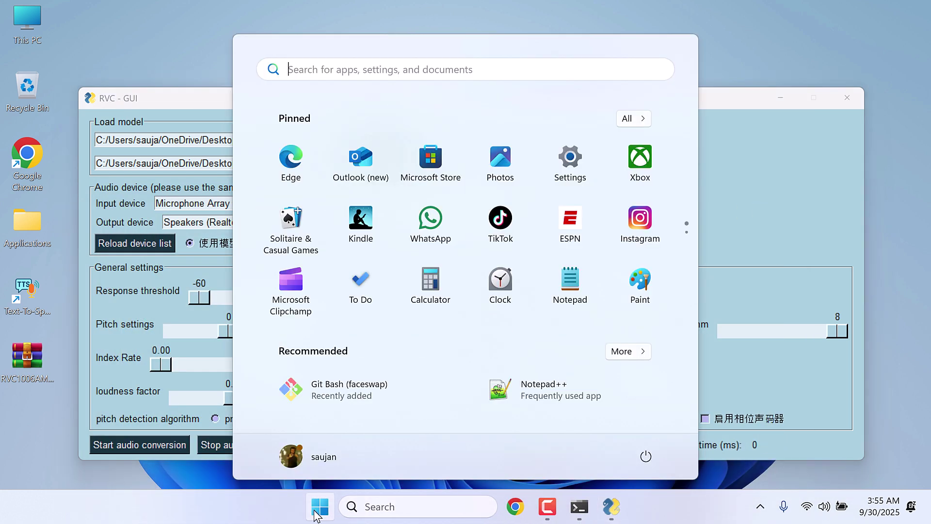
pyautogui.write('cha')
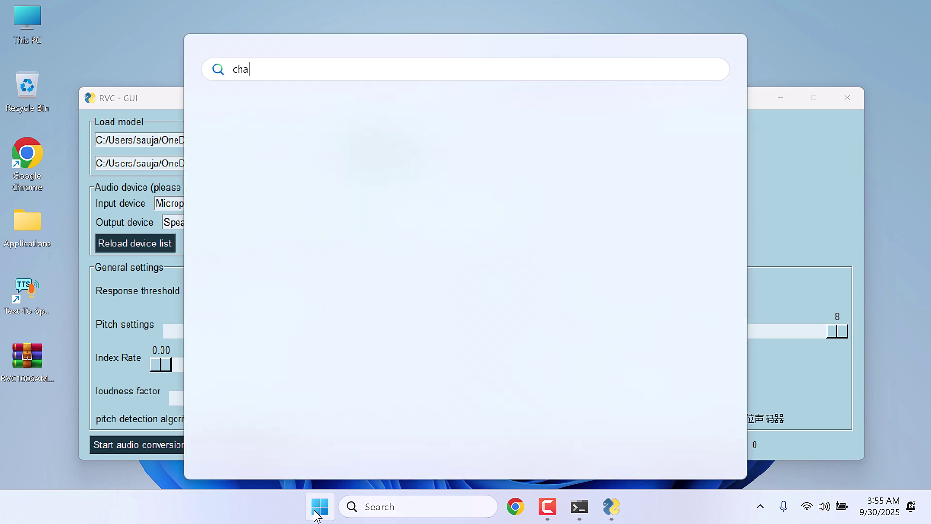
pyautogui.write('nge sys')
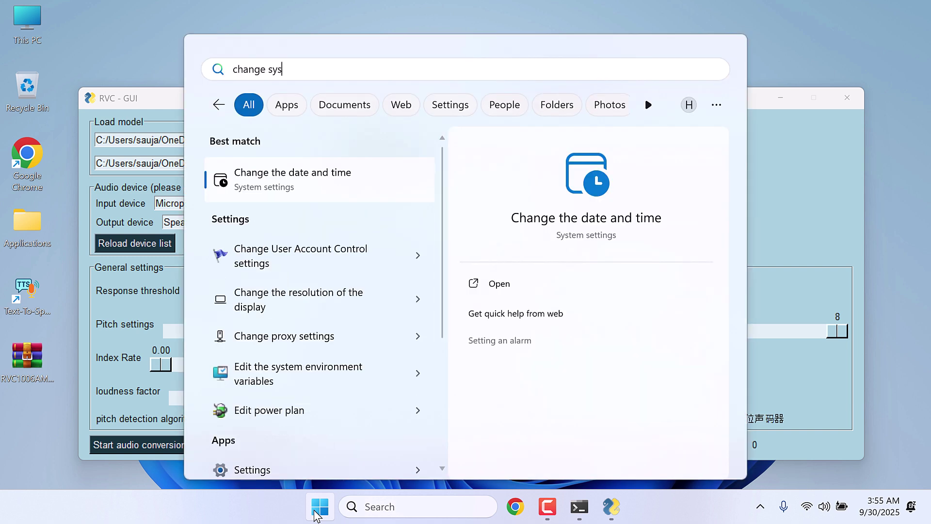
pyautogui.write('tem sounds')
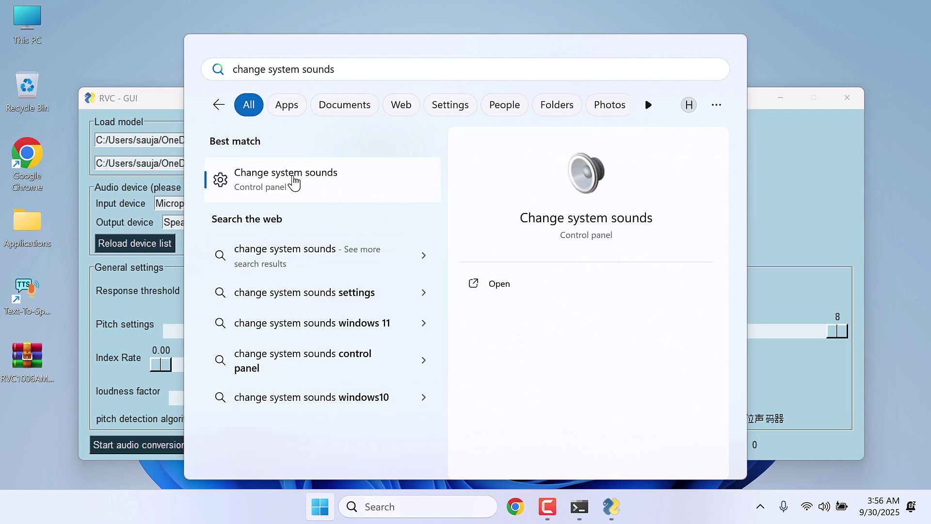
pyautogui.click(294, 182)
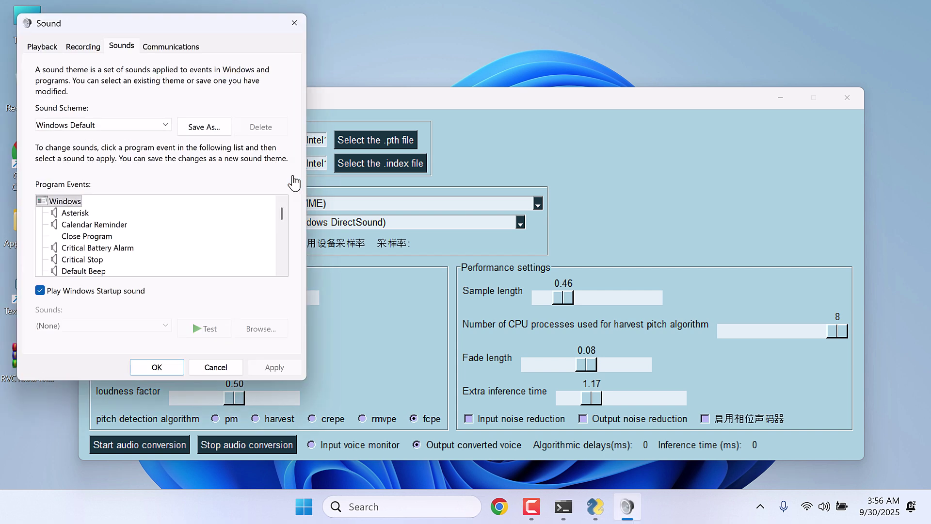
pyautogui.click(92, 46)
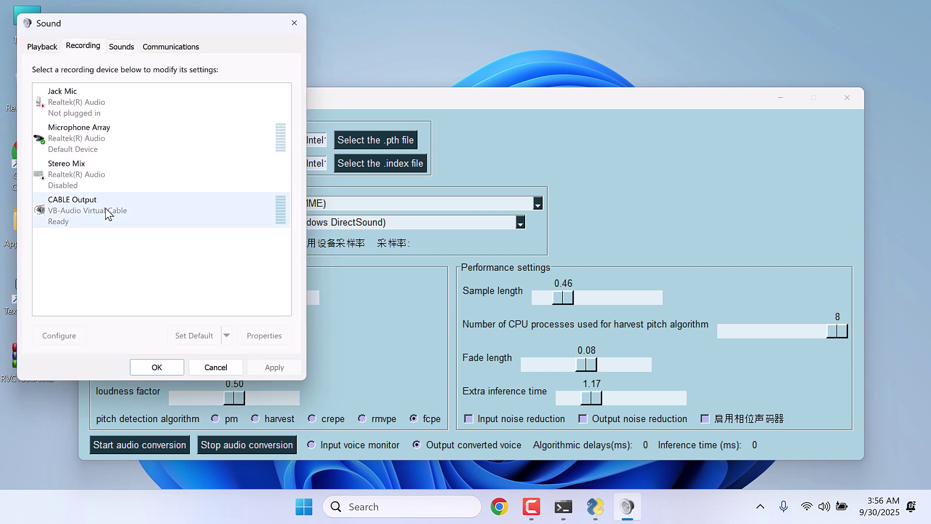
pyautogui.rightClick(78, 211)
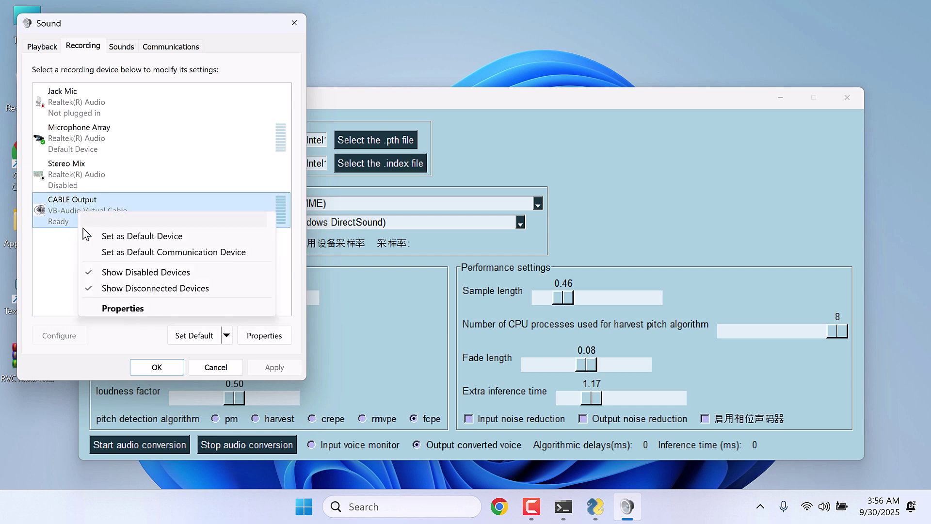
pyautogui.click(130, 238)
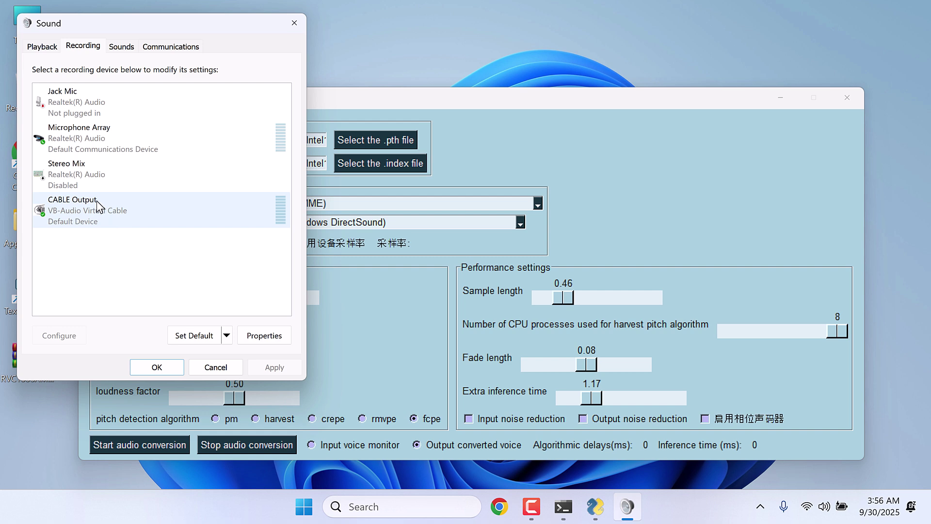
pyautogui.click(158, 367)
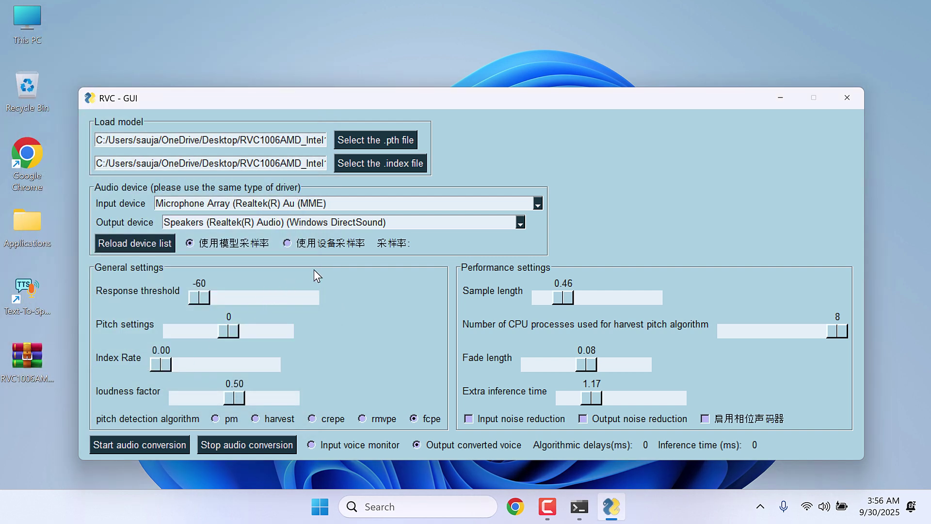
# - Review the input and output device lists, leaving both devices unchanged
pyautogui.click(537, 206)
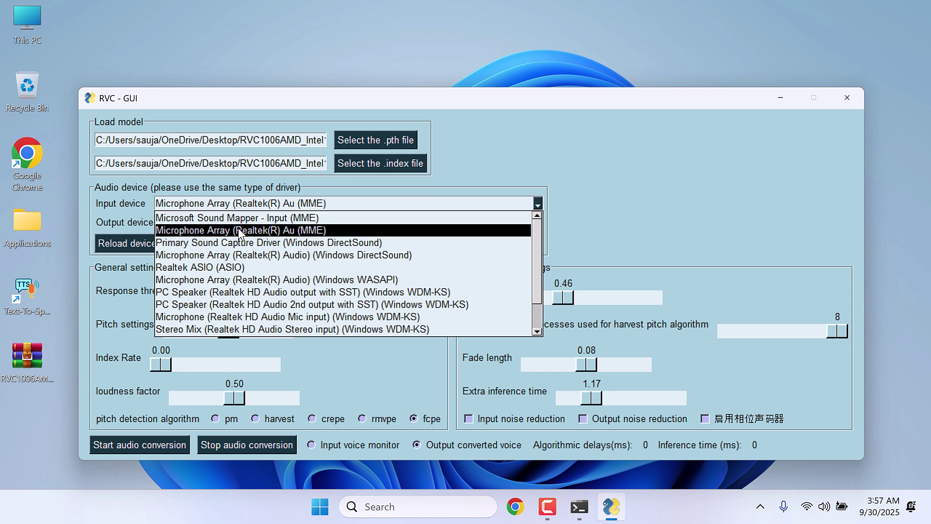
pyautogui.click(627, 203)
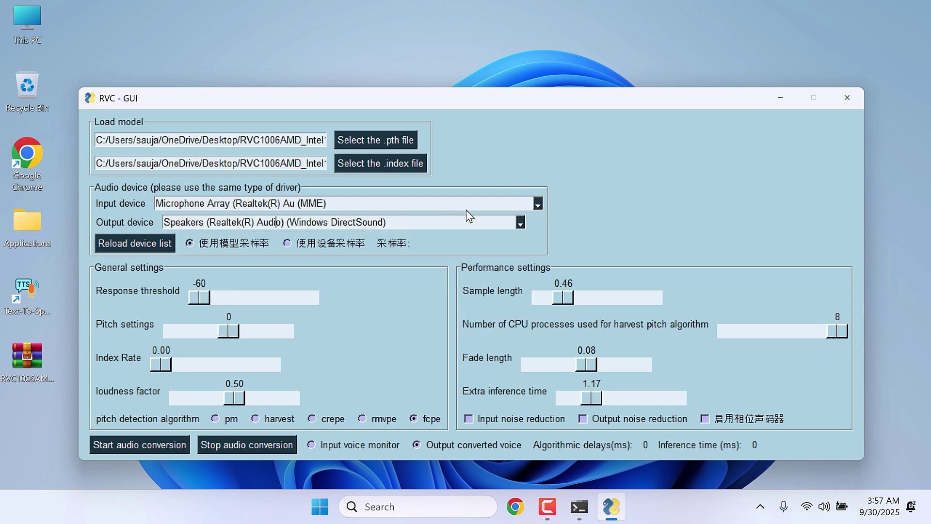
pyautogui.click(520, 223)
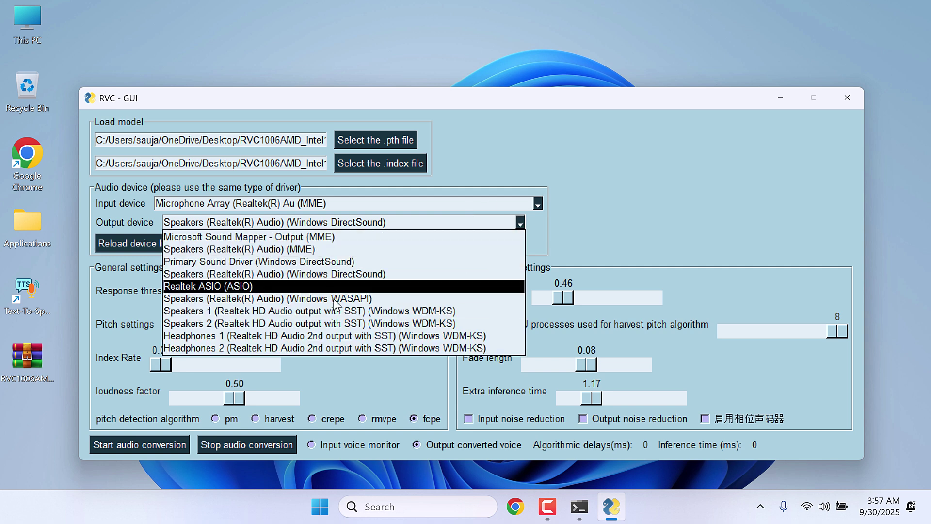
pyautogui.click(618, 221)
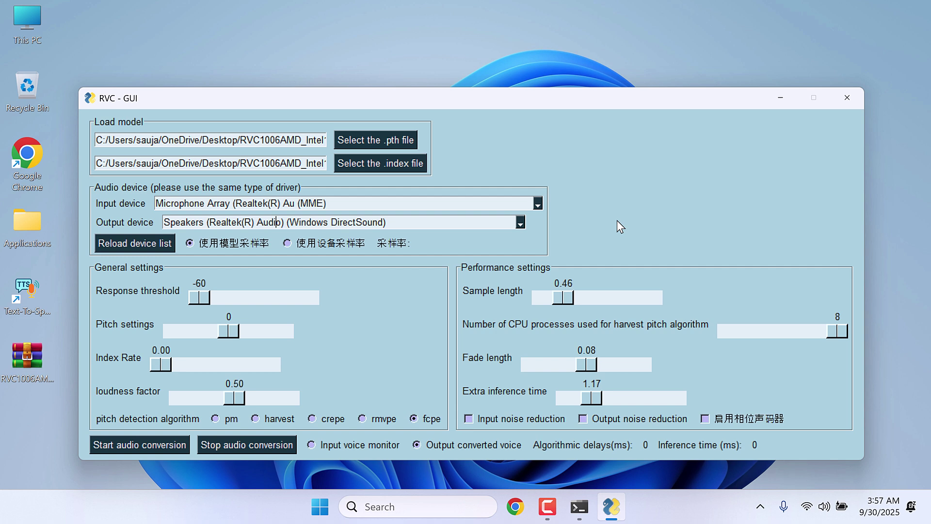
# - Close RVC GUI and its command window, then relaunch go-realtime-gui-dml from RVC1006AMD_Intel1
pyautogui.click(847, 97)
pyautogui.click(603, 503)
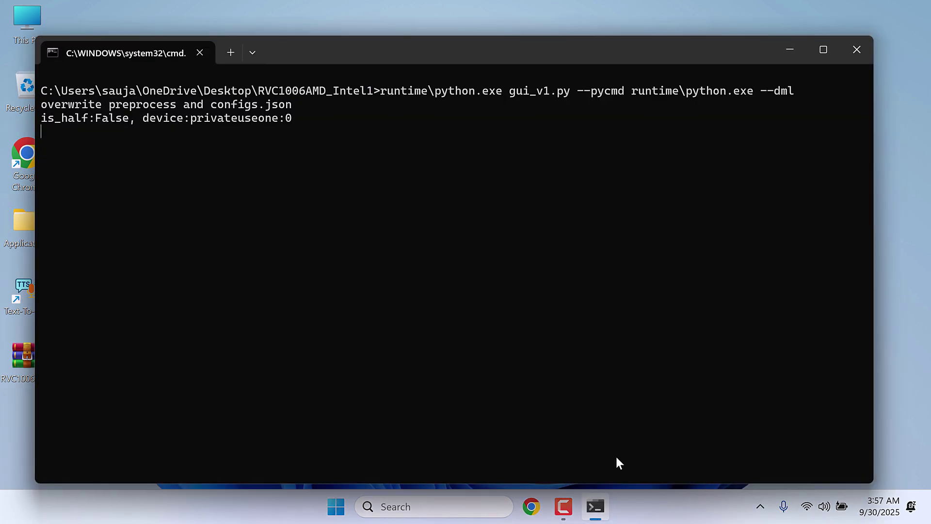
pyautogui.click(855, 57)
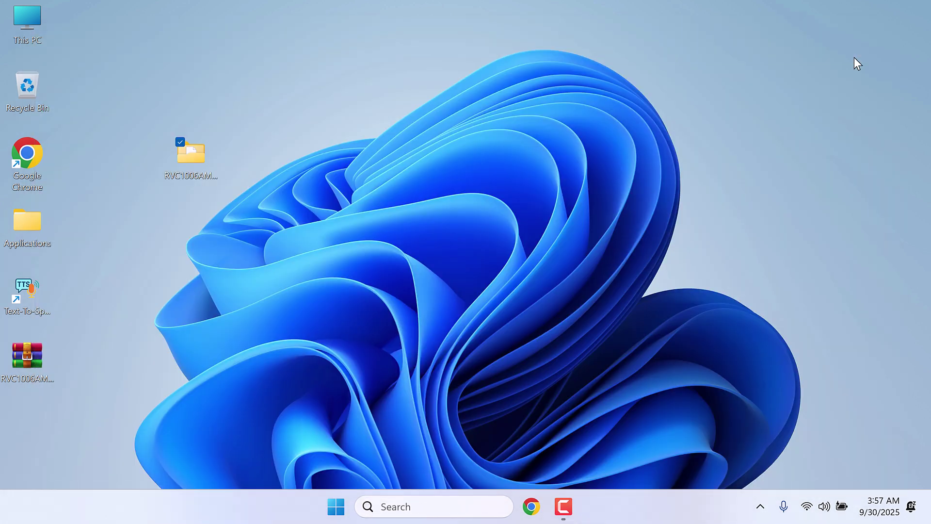
pyautogui.doubleClick(191, 154)
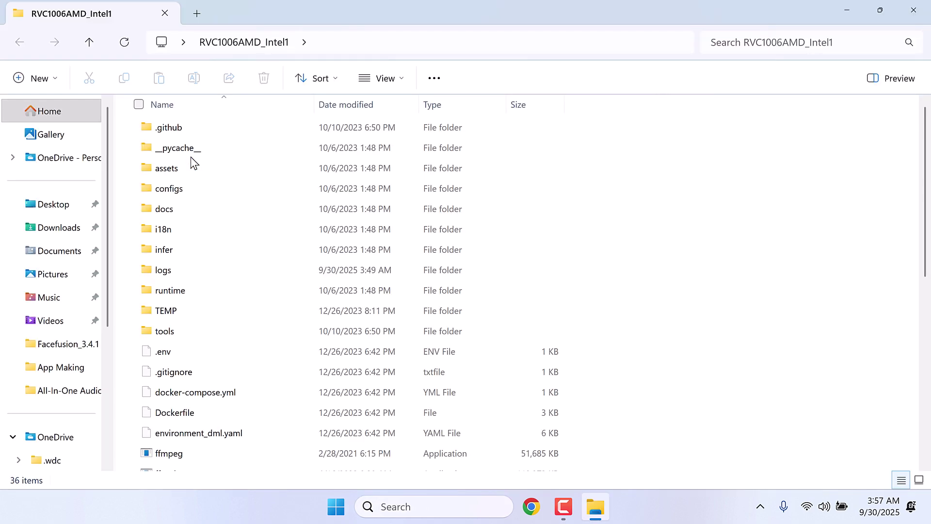
pyautogui.scroll(-3, 276, 312)
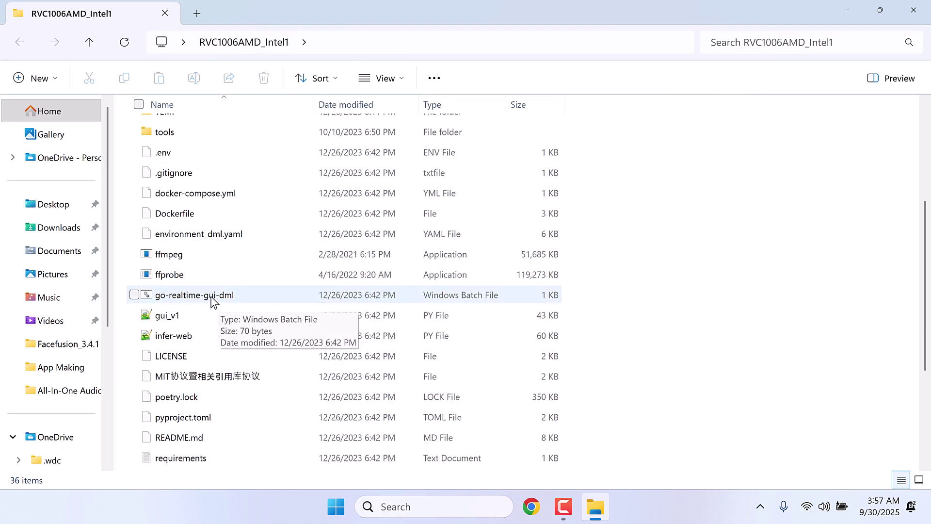
pyautogui.doubleClick(211, 296)
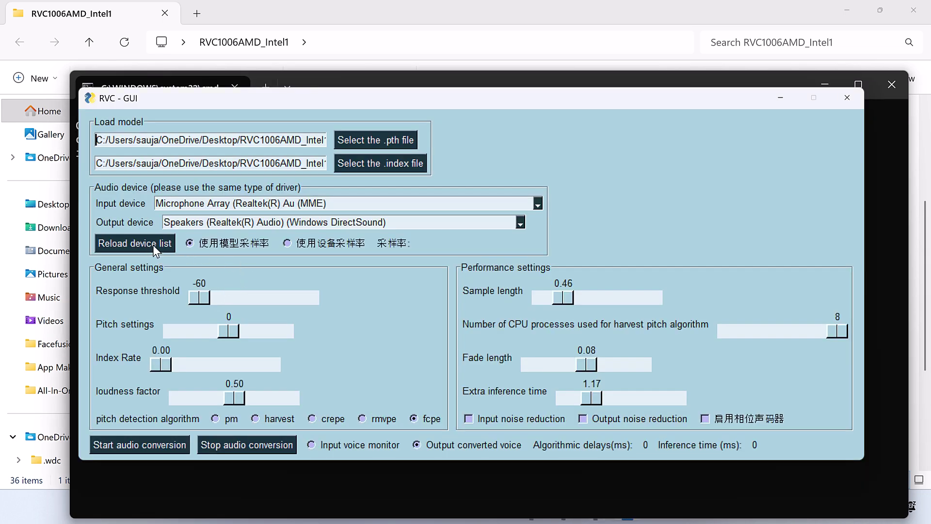
# - Reload the device list and choose CABLE In 16ch (VB-Audio Virtual Cable) DirectSound as output
pyautogui.click(153, 245)
pyautogui.click(218, 222)
pyautogui.click(521, 223)
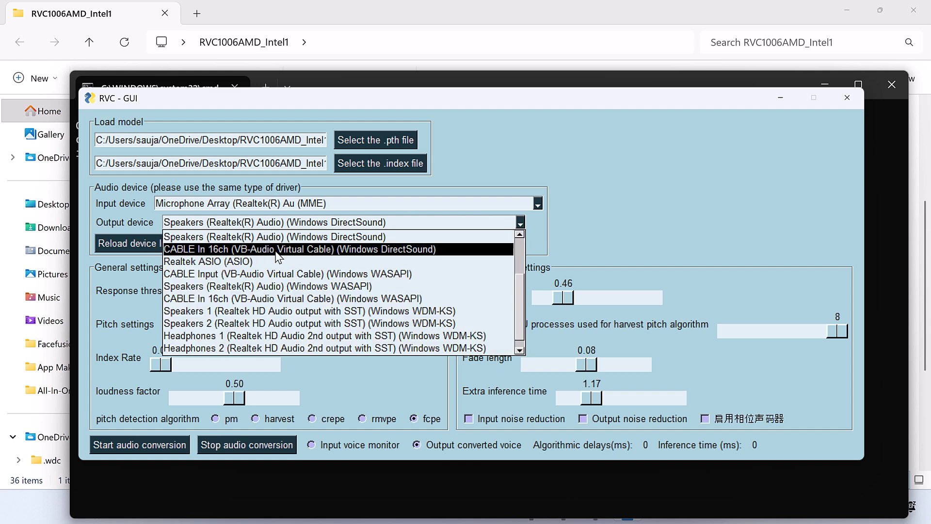
pyautogui.click(227, 251)
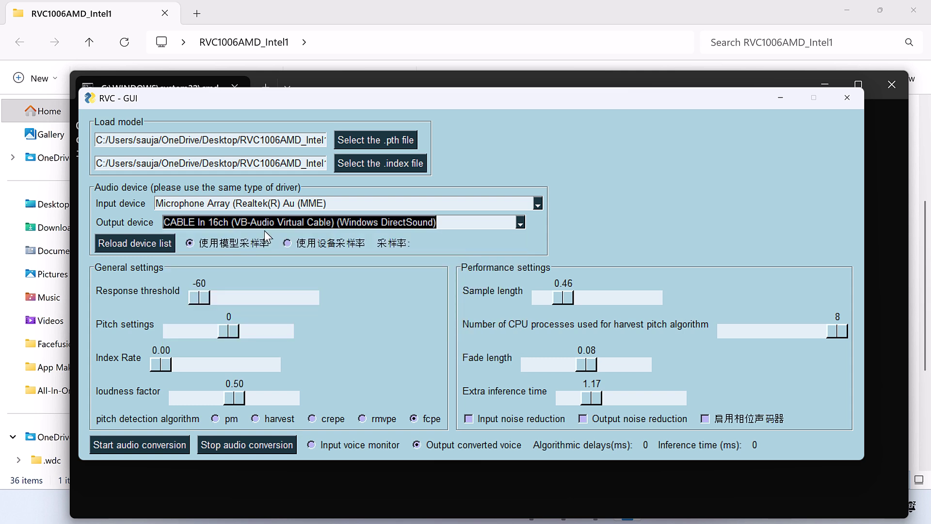